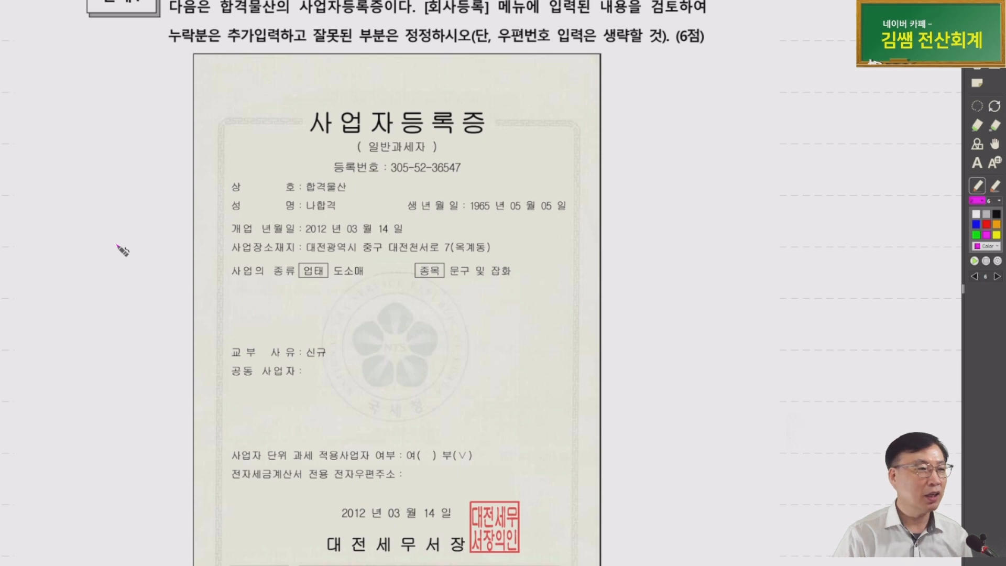
# Mark up the question text: strike a line at 사업자등록증, circle [회사등록], underline the correction instruction and circle 생략할 것
pyautogui.moveTo(133, 258); pyautogui.dragTo(62, 278)
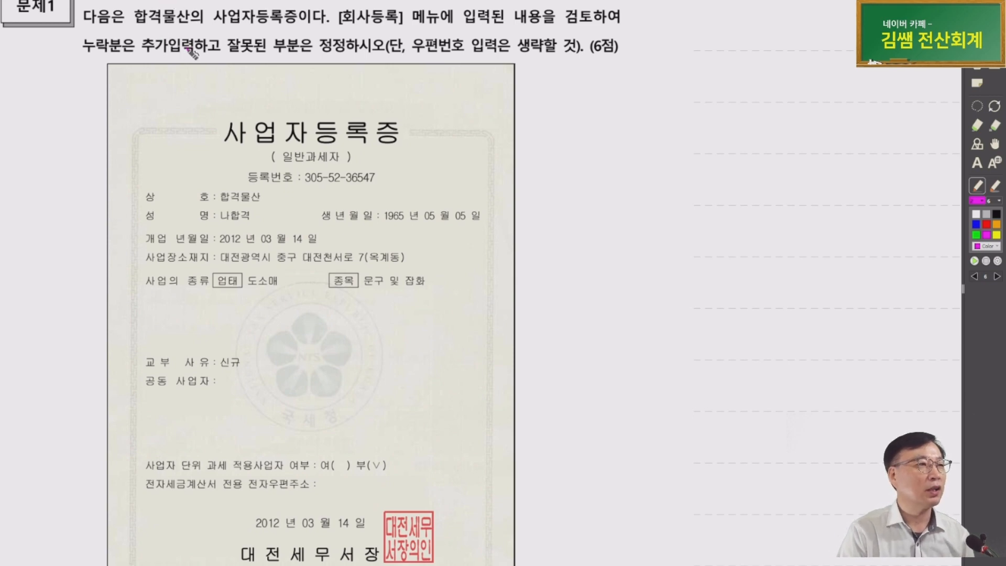
pyautogui.moveTo(214, 19); pyautogui.dragTo(269, 16)
pyautogui.moveTo(401, 30)
pyautogui.mouseDown()
pyautogui.moveTo(338, 34)
pyautogui.moveTo(409, 15)
pyautogui.mouseUp()
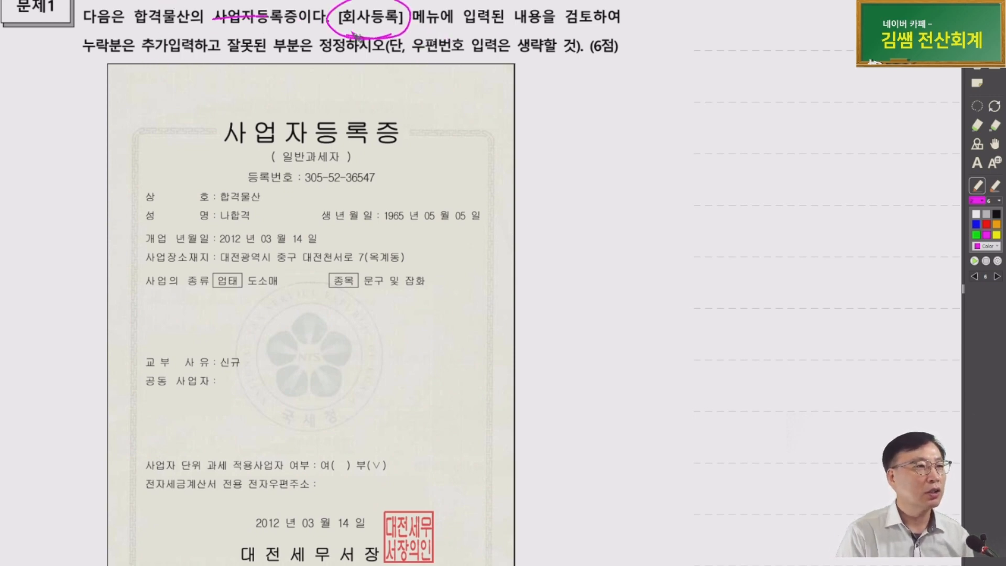
pyautogui.moveTo(75, 67)
pyautogui.mouseDown()
pyautogui.moveTo(579, 53)
pyautogui.moveTo(569, 33)
pyautogui.mouseUp()
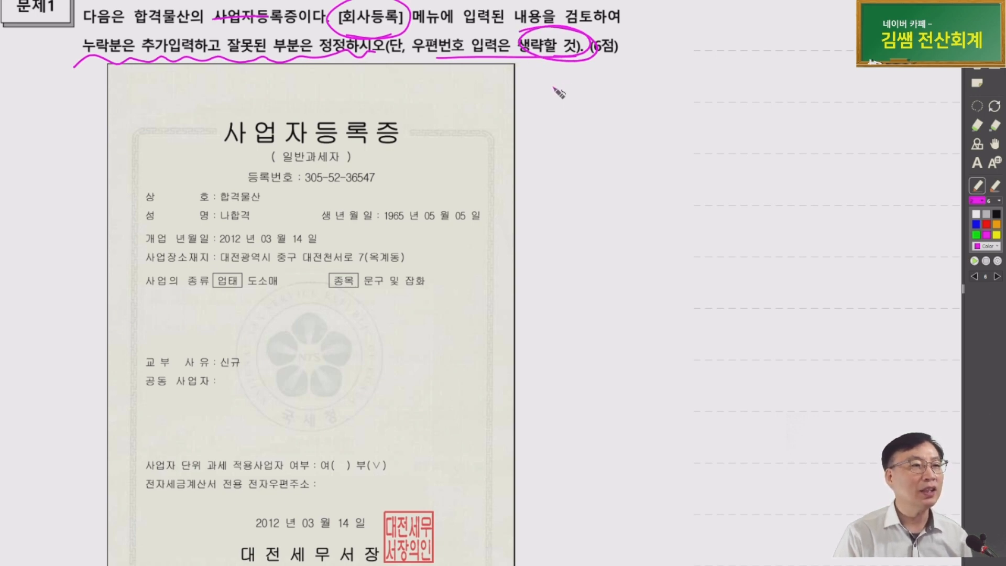
# Handwrite a short underlined note below the postal-code exemption, circle 생략할 것 again, and tuck the drawing toolbar away
pyautogui.moveTo(541, 93)
pyautogui.mouseDown()
pyautogui.moveTo(588, 84)
pyautogui.moveTo(590, 93)
pyautogui.mouseUp()
pyautogui.moveTo(584, 93); pyautogui.dragTo(585, 111)
pyautogui.moveTo(596, 74); pyautogui.dragTo(621, 93)
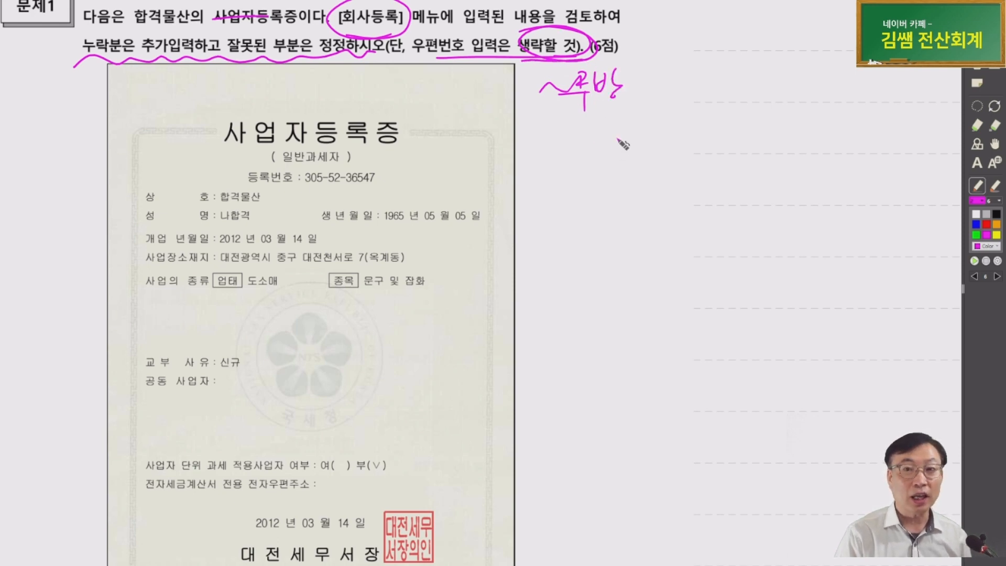
pyautogui.moveTo(551, 105)
pyautogui.mouseDown()
pyautogui.moveTo(658, 100)
pyautogui.moveTo(624, 100)
pyautogui.mouseUp()
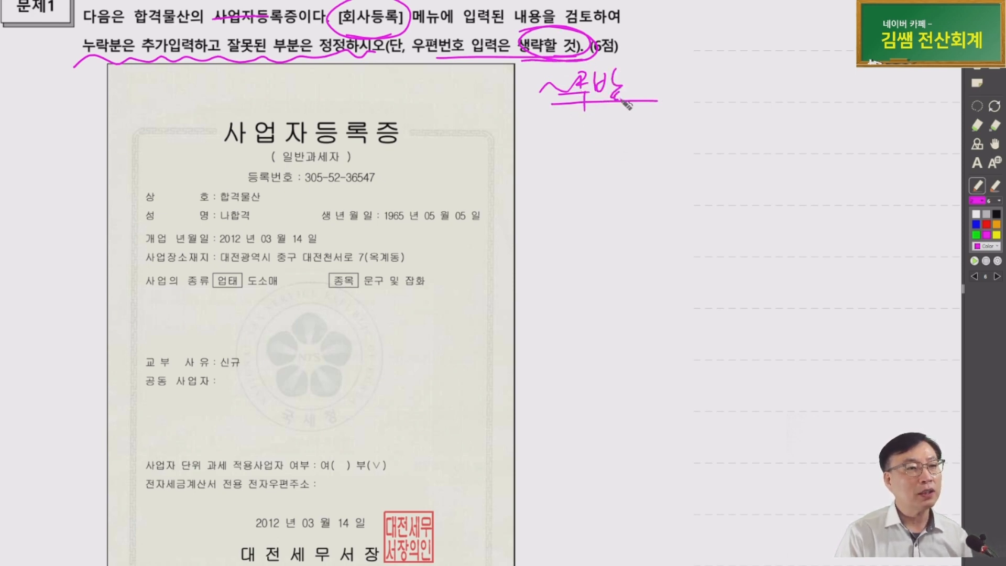
pyautogui.moveTo(548, 68)
pyautogui.mouseDown()
pyautogui.moveTo(530, 39)
pyautogui.moveTo(584, 73)
pyautogui.mouseUp()
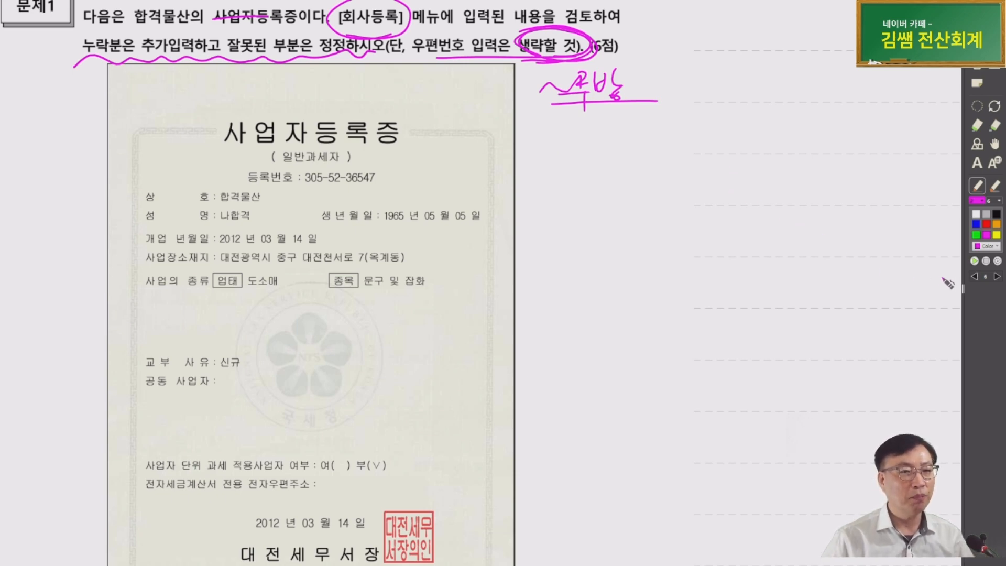
pyautogui.moveTo(964, 290); pyautogui.dragTo(1004, 290)
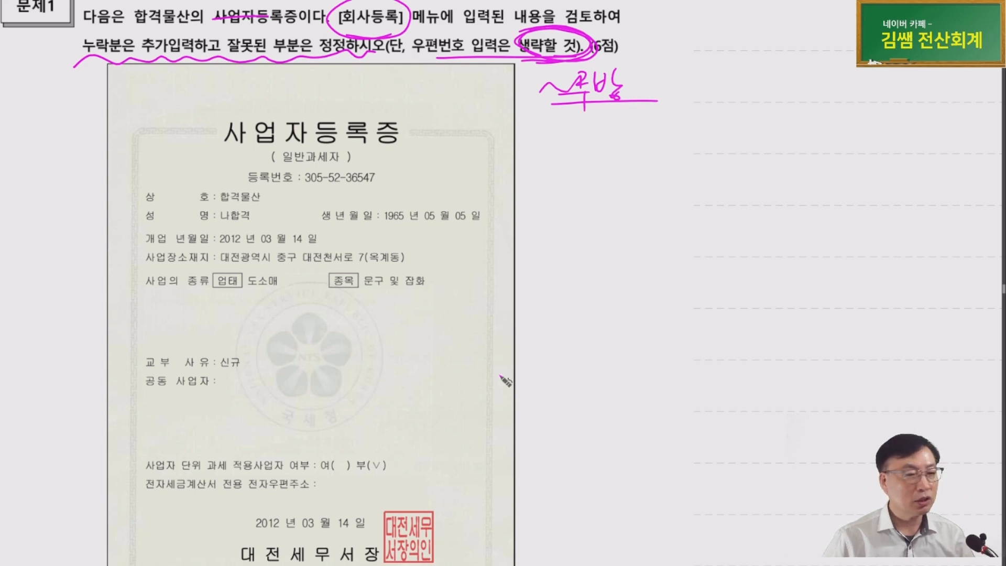
# Switch to the accounting program, open 회사등록, and arrange its window beside the business registration certificate
pyautogui.hotkey('alt', 'Tab')
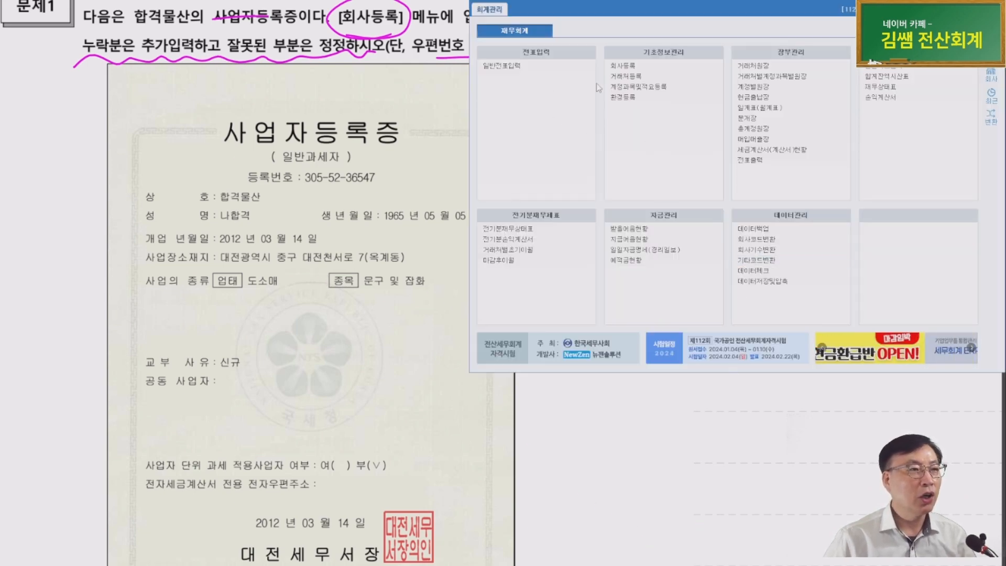
pyautogui.press('ctrl')
pyautogui.click(630, 68)
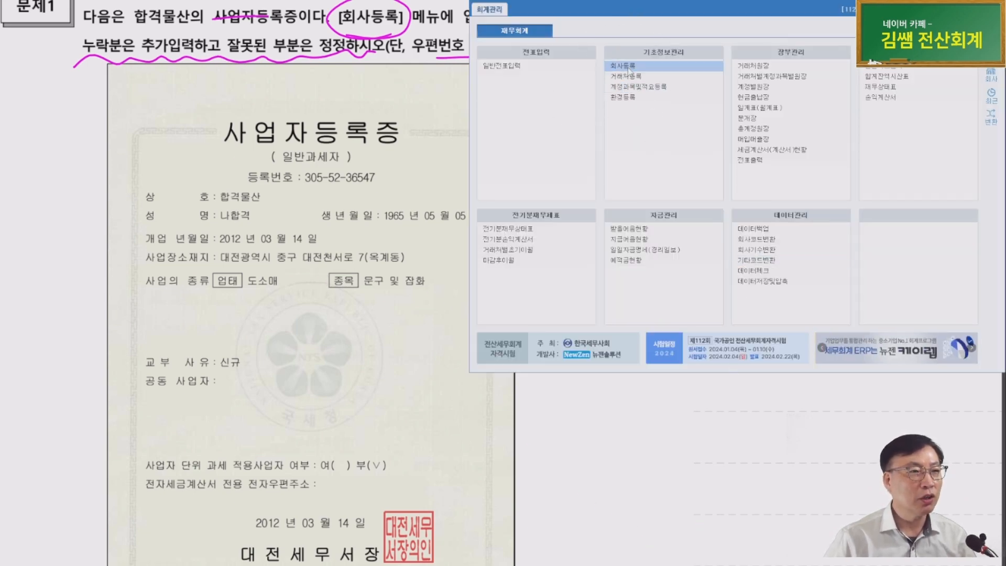
pyautogui.moveTo(569, 6); pyautogui.dragTo(741, 9)
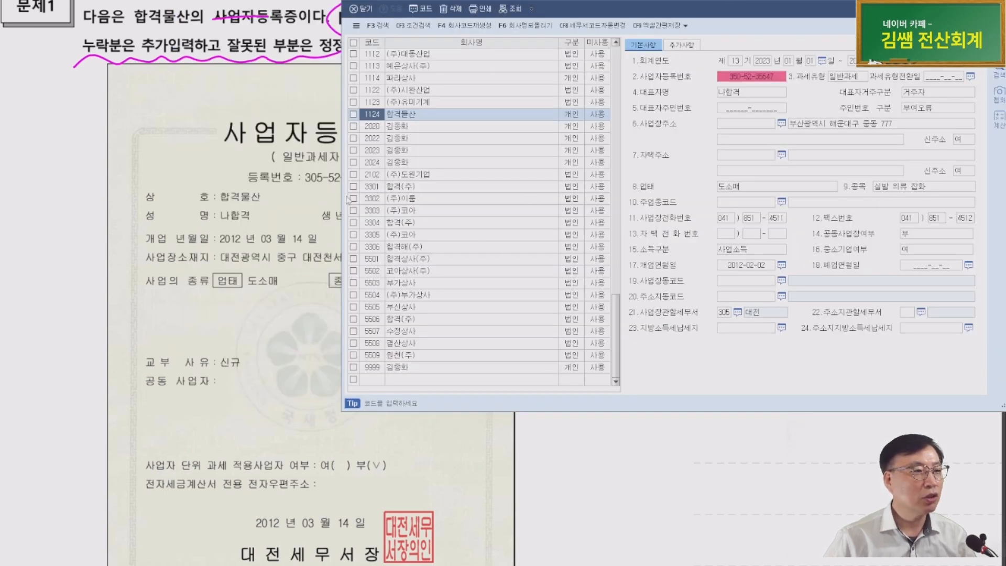
pyautogui.moveTo(343, 204); pyautogui.dragTo(428, 205)
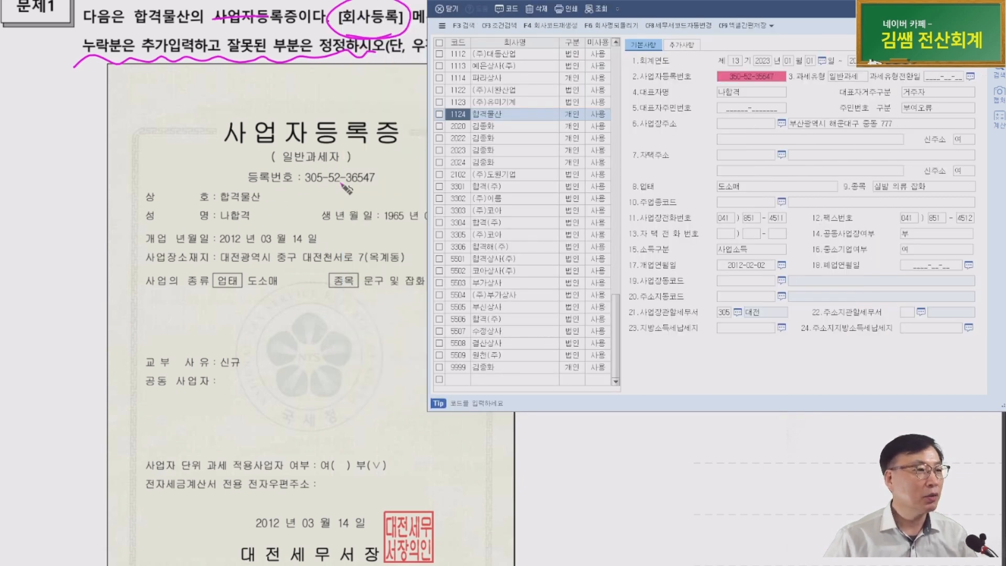
# Correct the 사업자등록번호 of 합격물산 to the number on the certificate, keeping the tax type 일반과세
pyautogui.click(753, 79)
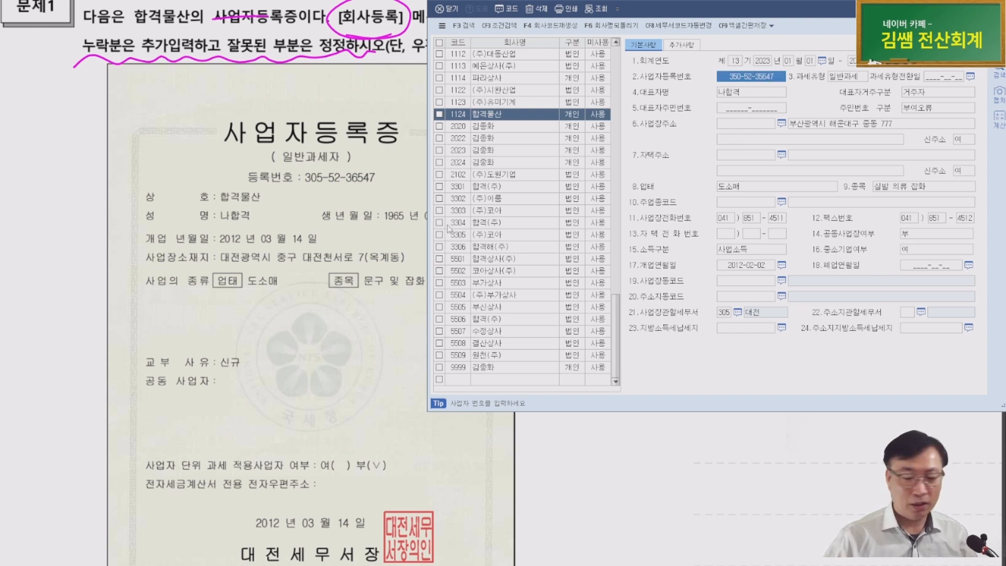
pyautogui.write('3')
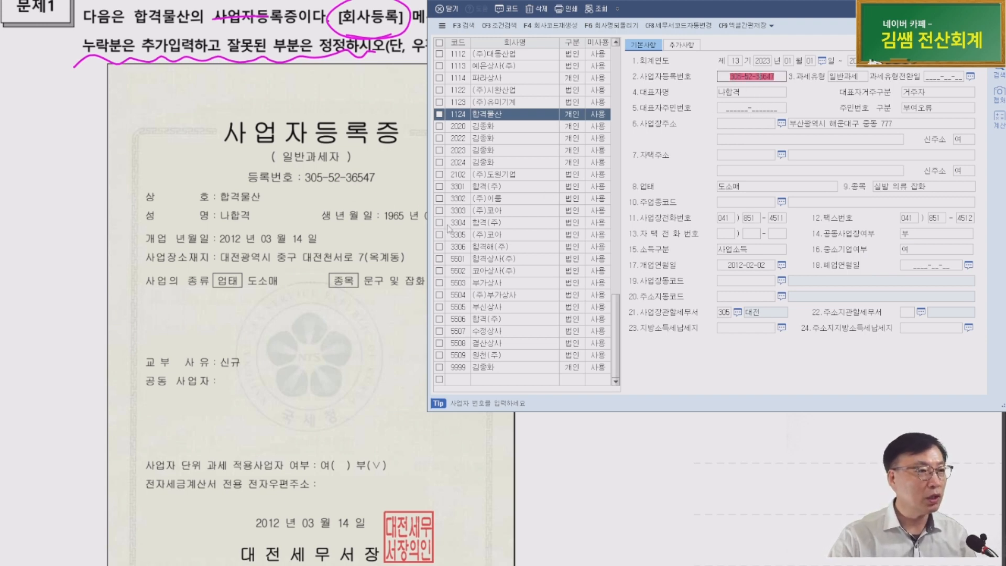
pyautogui.write('05-52-36547')
pyautogui.press('Return')
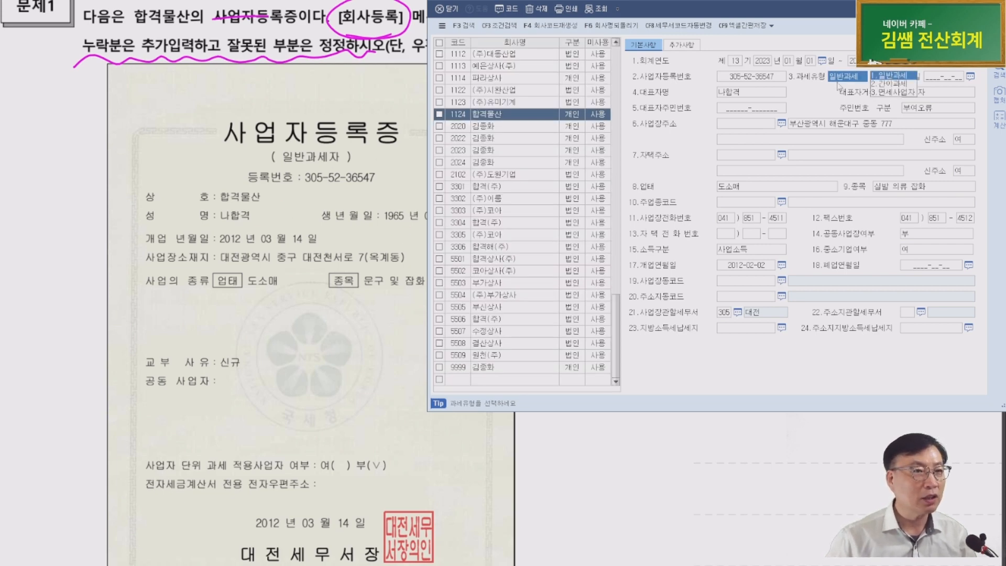
pyautogui.press('Return')
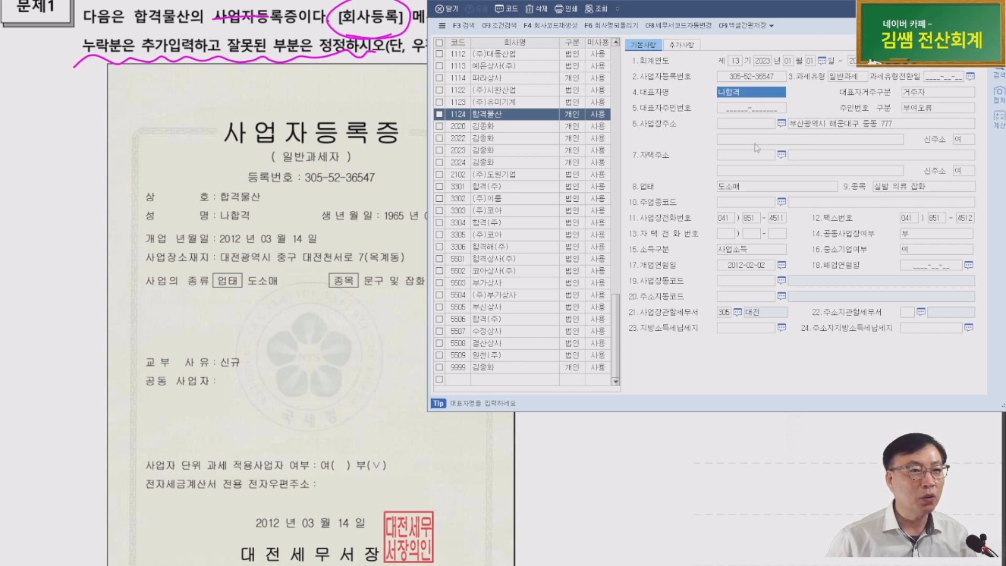
pyautogui.click(806, 128)
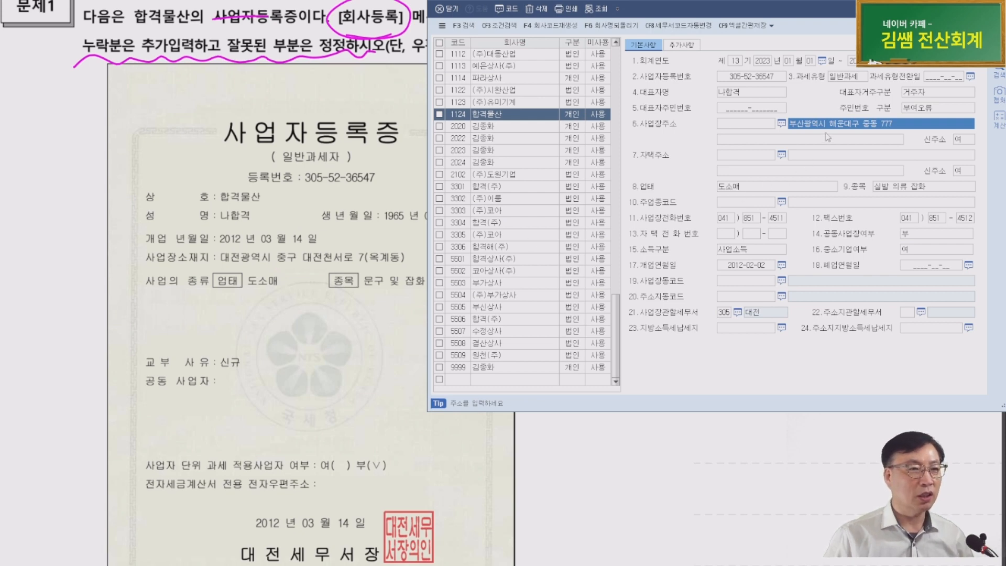
pyautogui.click(749, 128)
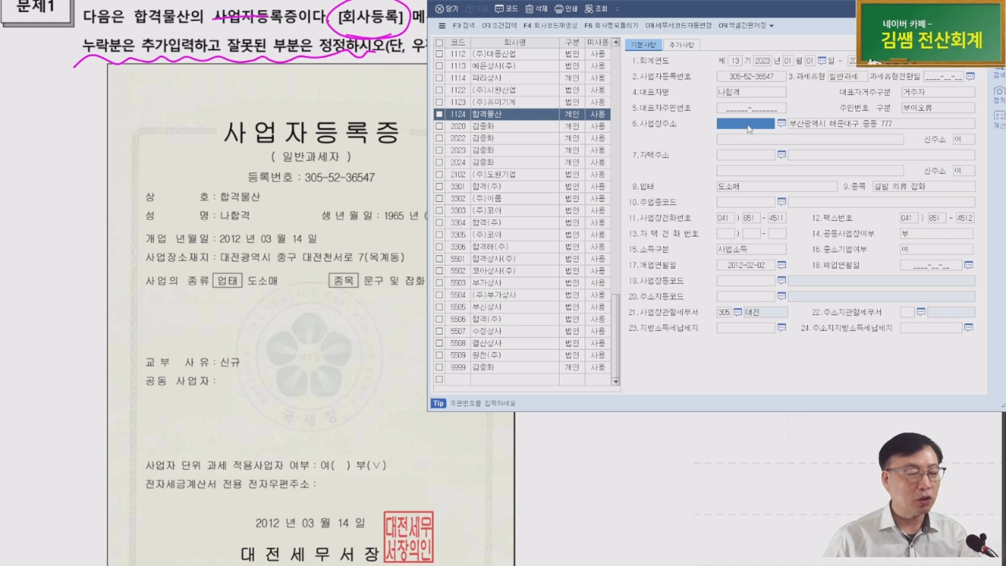
pyautogui.press('F2')
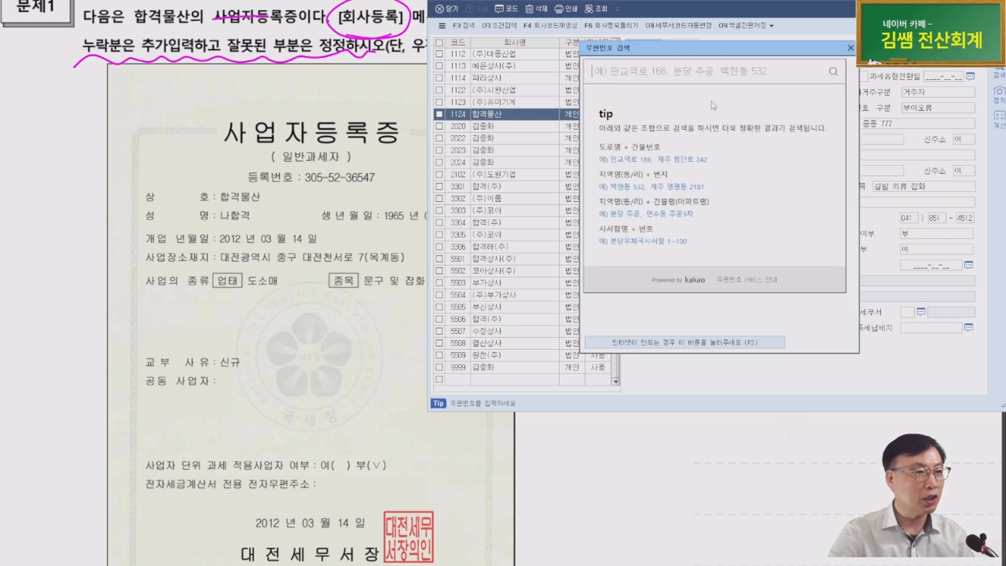
pyautogui.write('대전처')
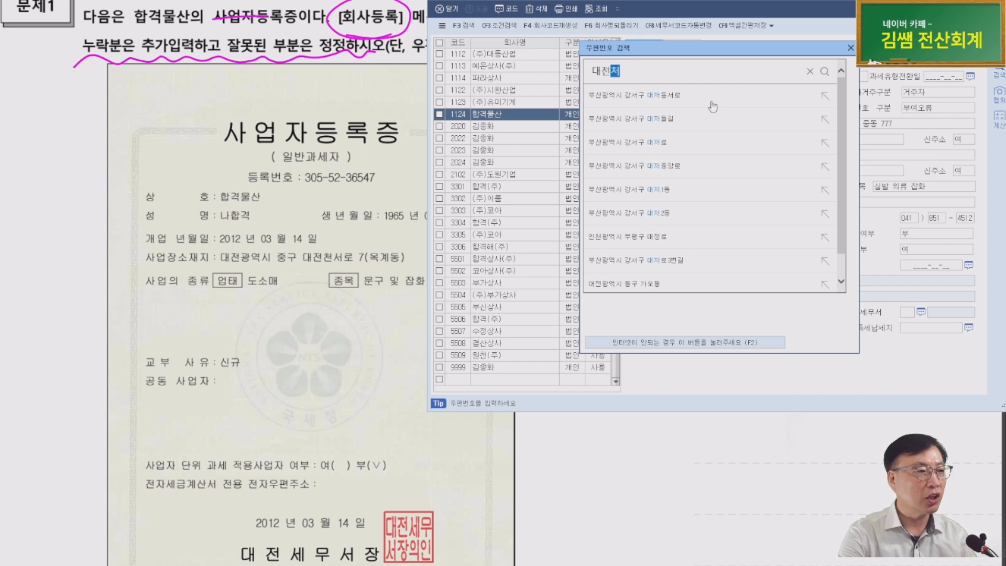
pyautogui.write('서로 7')
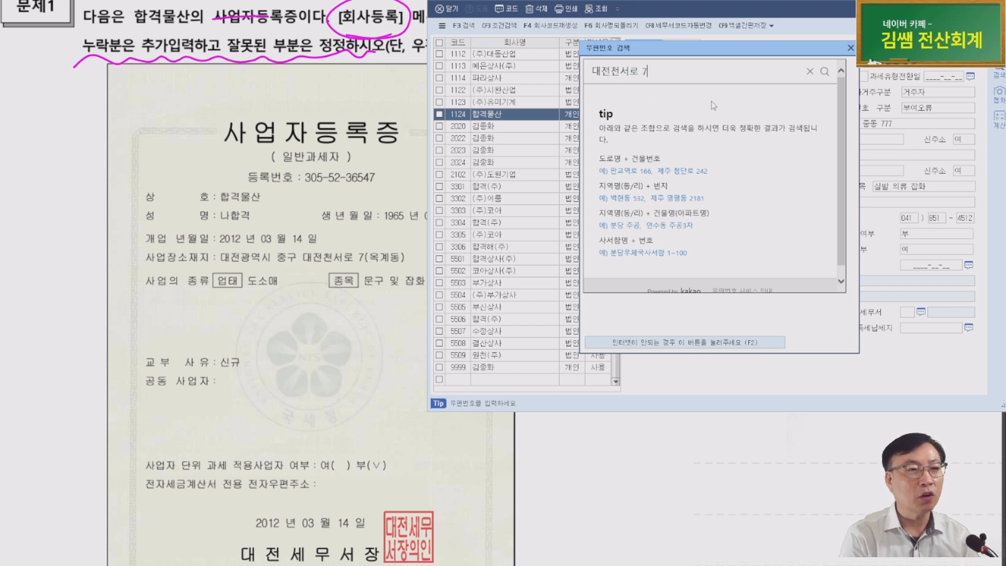
pyautogui.press('Escape')
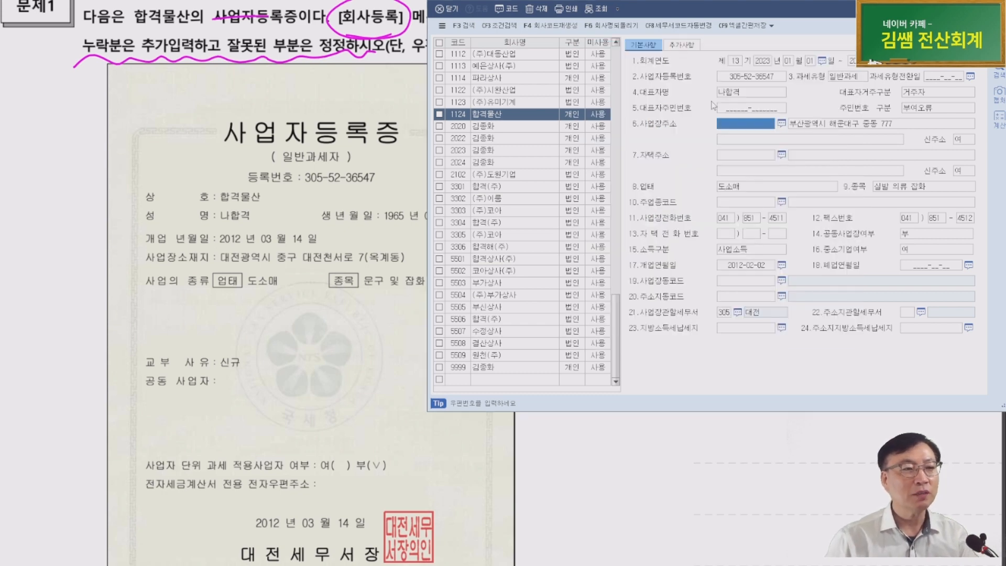
# Replace the 사업장주소 with the business address on the certificate, putting the parenthesised neighbourhood name on the second address line
pyautogui.click(846, 124)
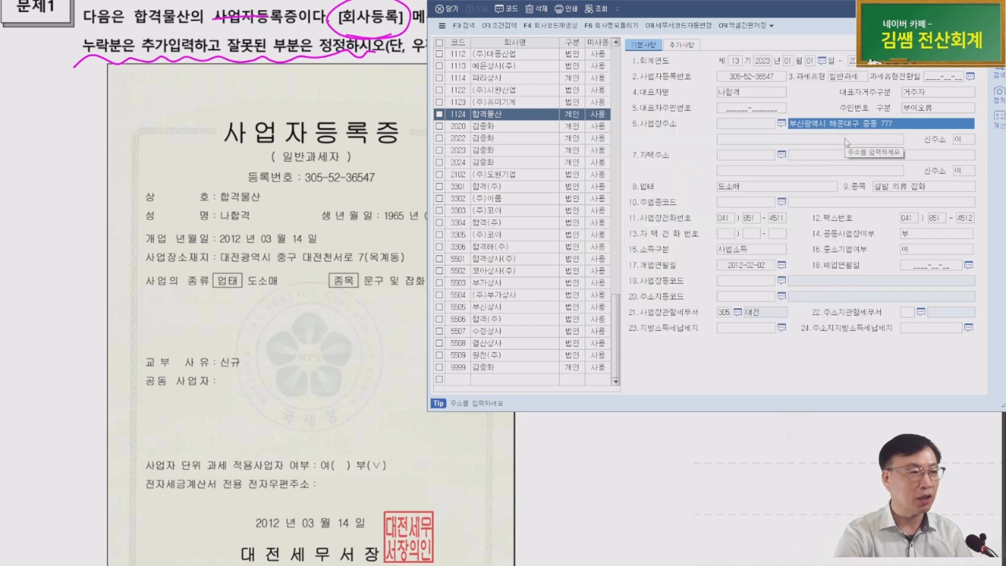
pyautogui.write('대저')
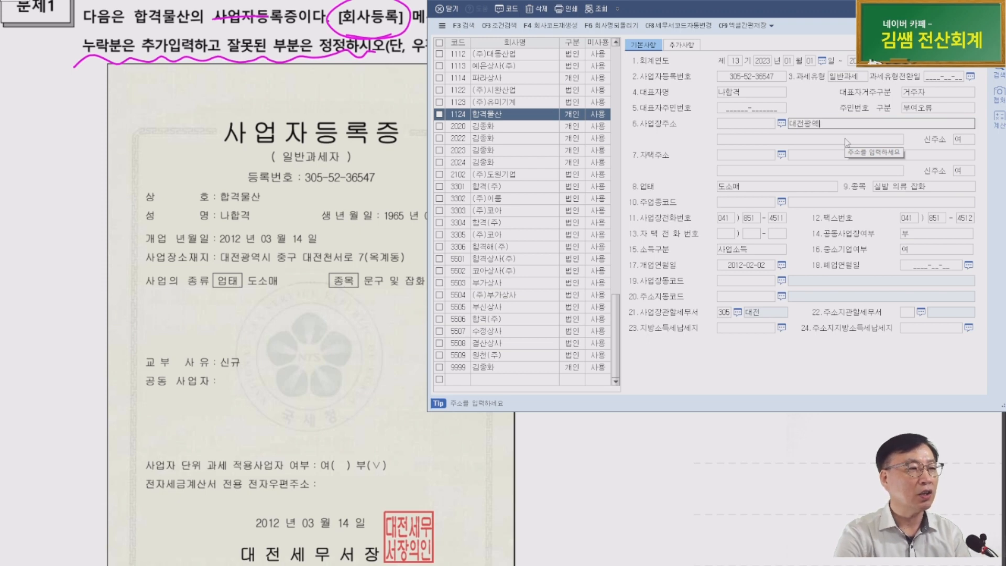
pyautogui.write('광역시 중구 대전천서로 7')
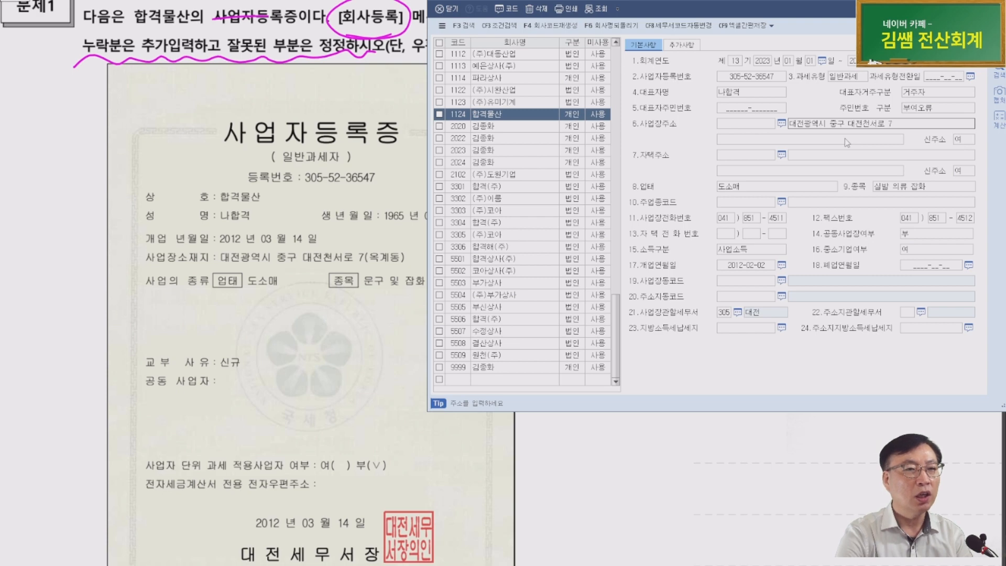
pyautogui.press('Return')
pyautogui.write('(옥계동)')
pyautogui.press('Return')
pyautogui.press('Return')
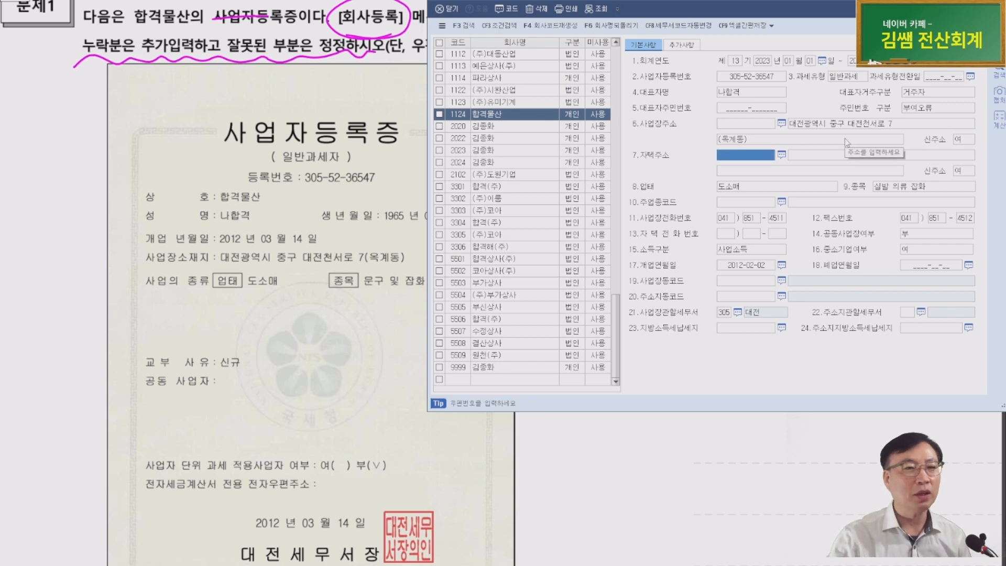
pyautogui.click(857, 126)
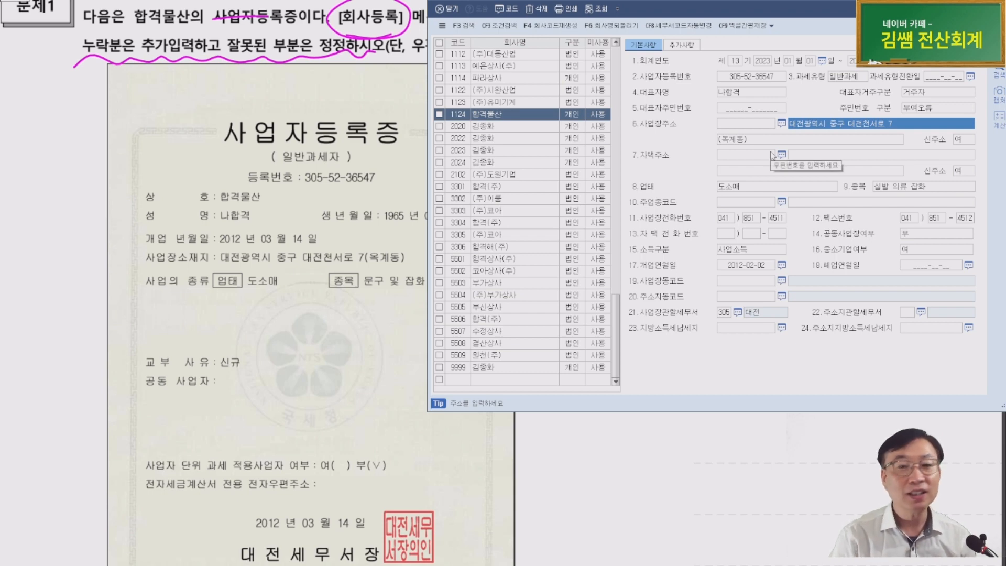
# Check the 업태 against the certificate and set the 종목 to 문구 및 잡화
pyautogui.click(755, 190)
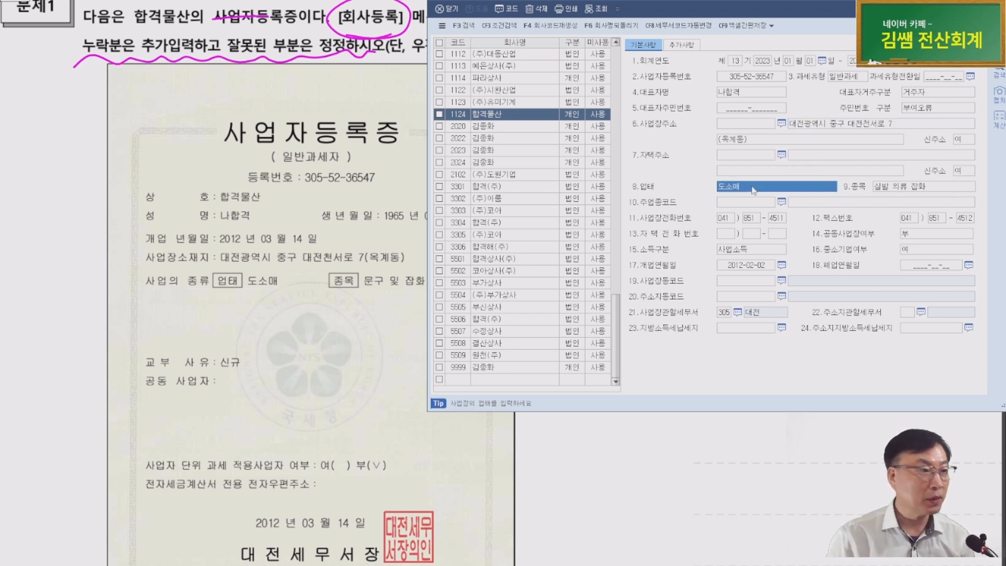
pyautogui.click(912, 193)
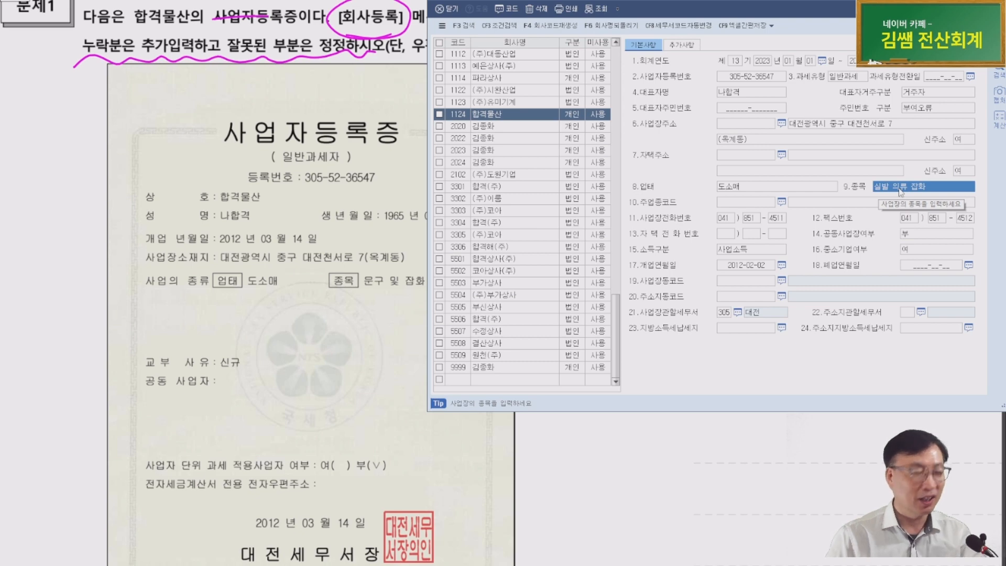
pyautogui.write('문구 및 ')
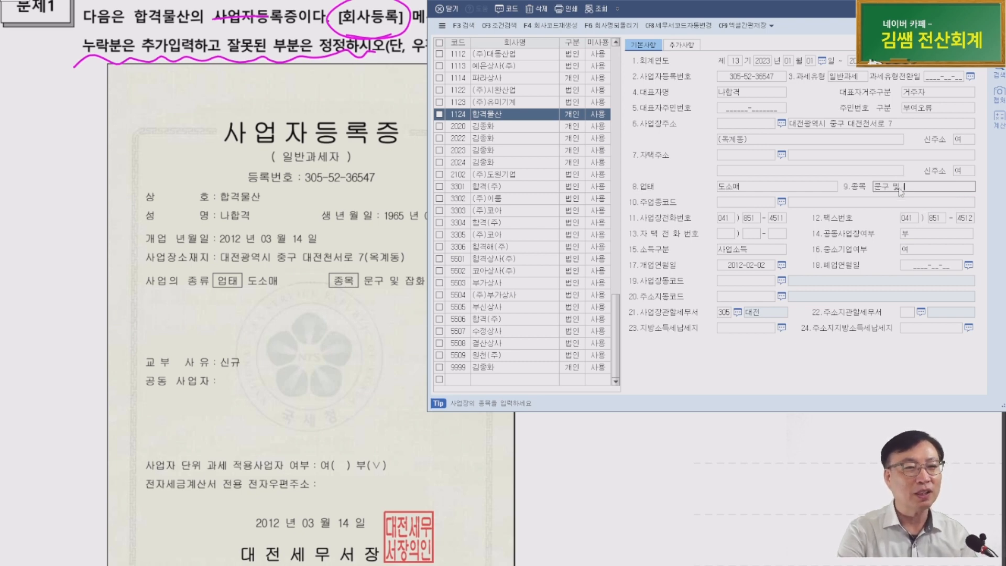
pyautogui.write('잡화')
pyautogui.press('Return')
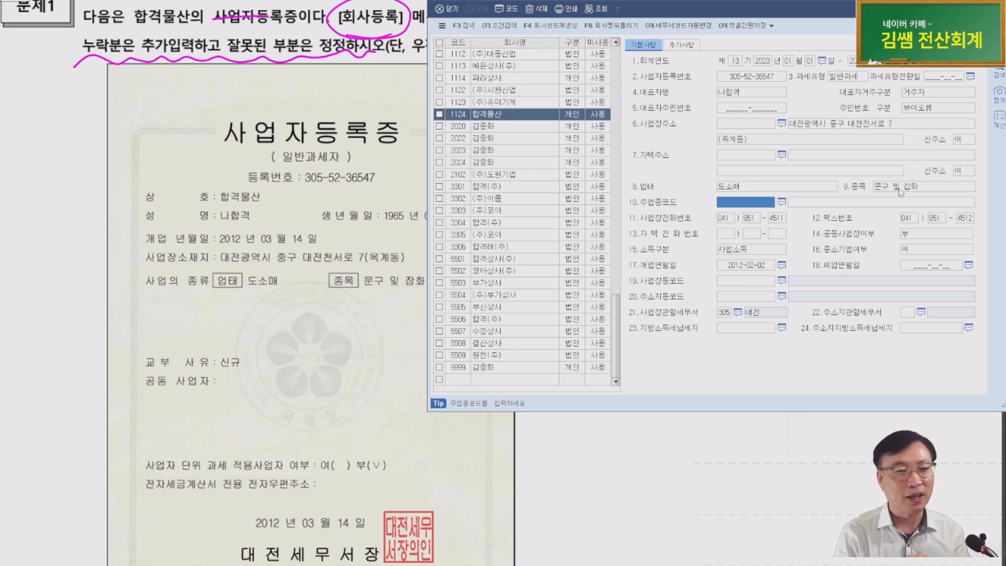
# Set the business opening date (개업연월일) to 2012-03-14
pyautogui.click(730, 268)
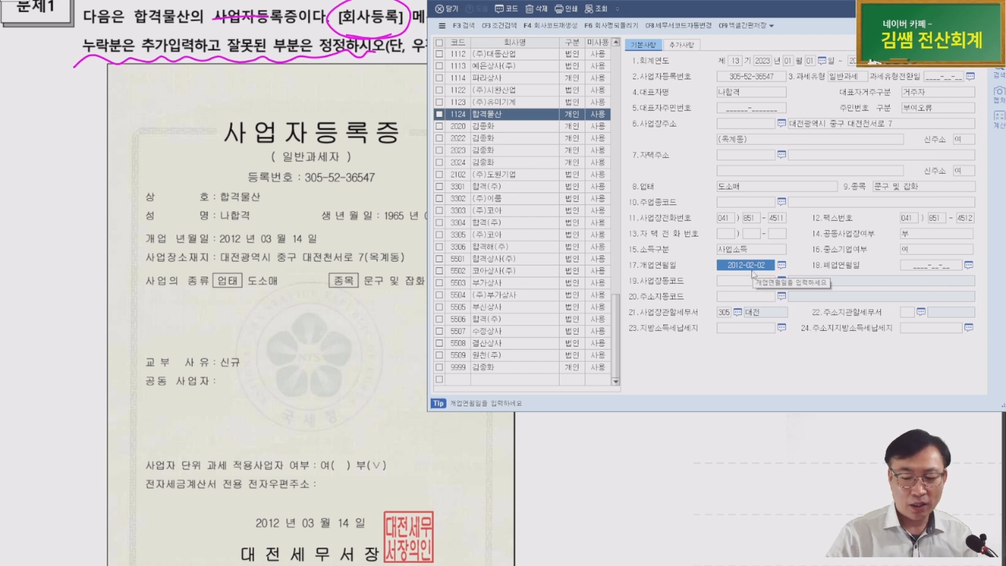
pyautogui.write('201')
pyautogui.press('Return')
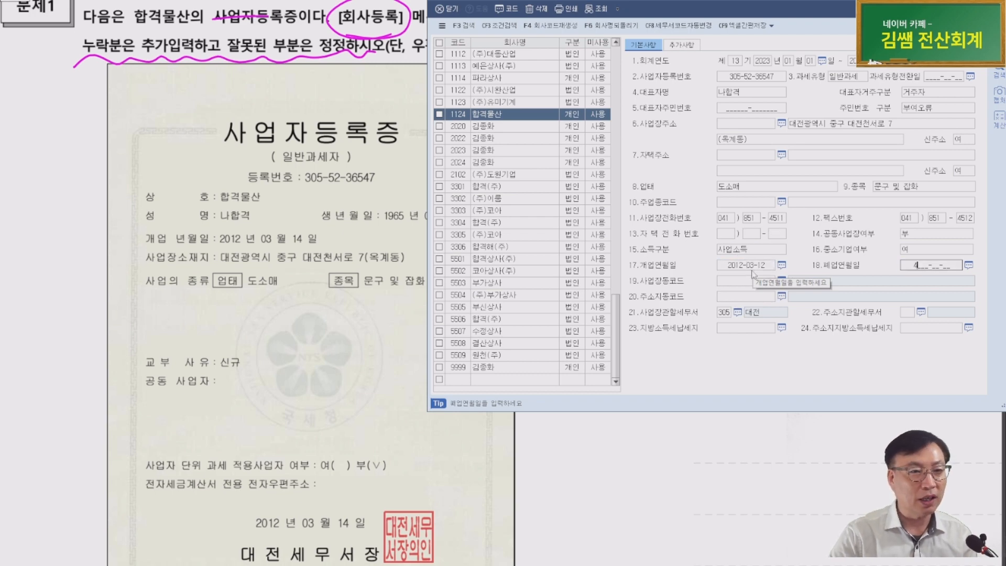
pyautogui.press('Return')
pyautogui.press('Return')
pyautogui.click(754, 268)
pyautogui.write('2012-03-14')
pyautogui.press('Return')
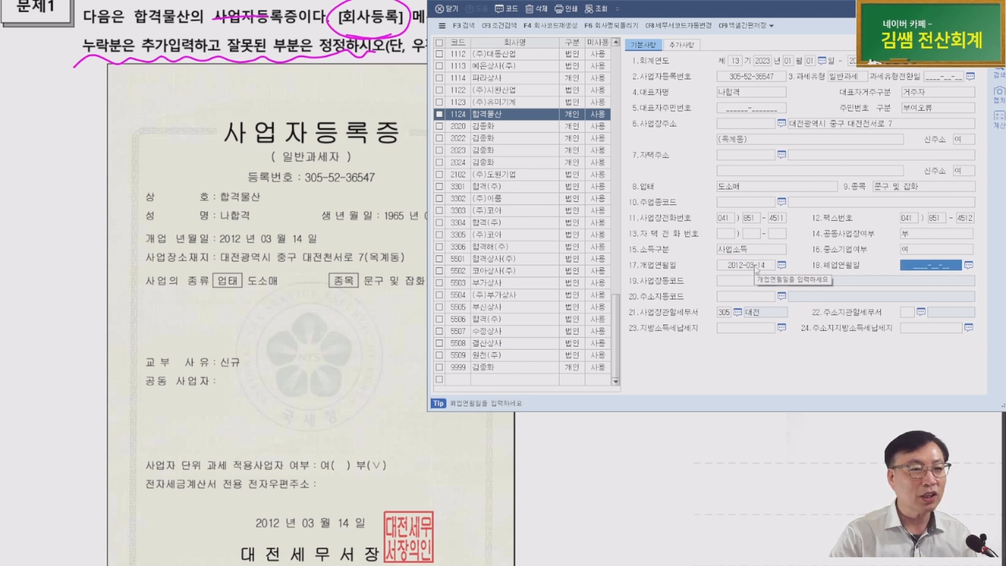
# Check the 사업장관할세무서 and 사업자등록번호 fields against the certificate
pyautogui.click(726, 314)
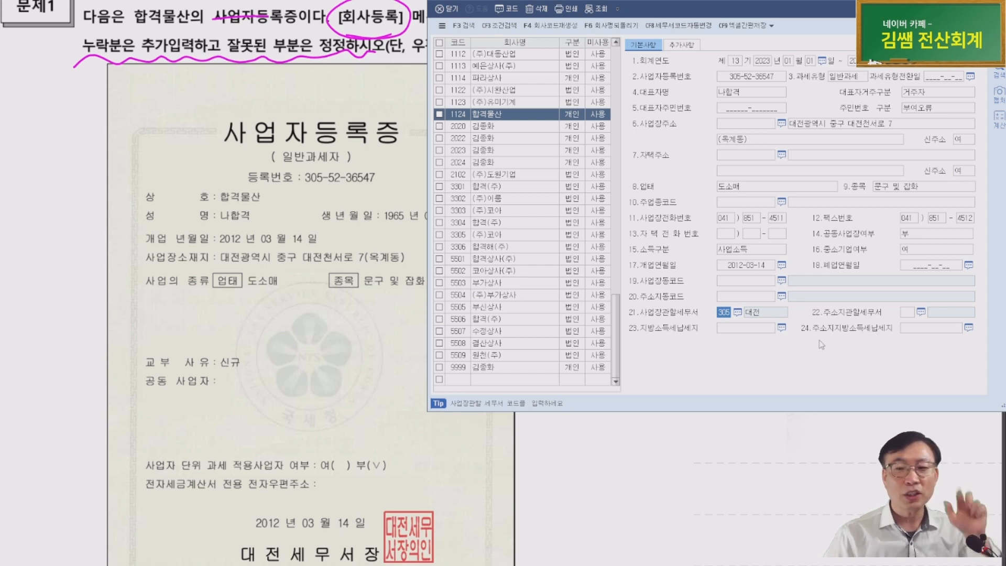
pyautogui.click(752, 76)
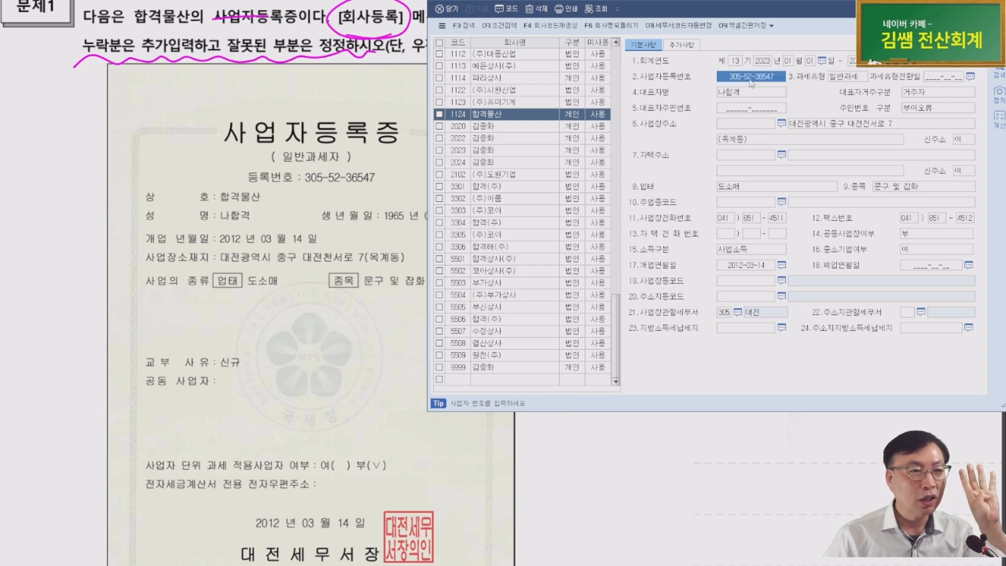
# Recheck the 사업장주소, 종목 and 개업연월일 entries of 합격물산 against the business registration certificate
pyautogui.click(834, 127)
pyautogui.click(904, 189)
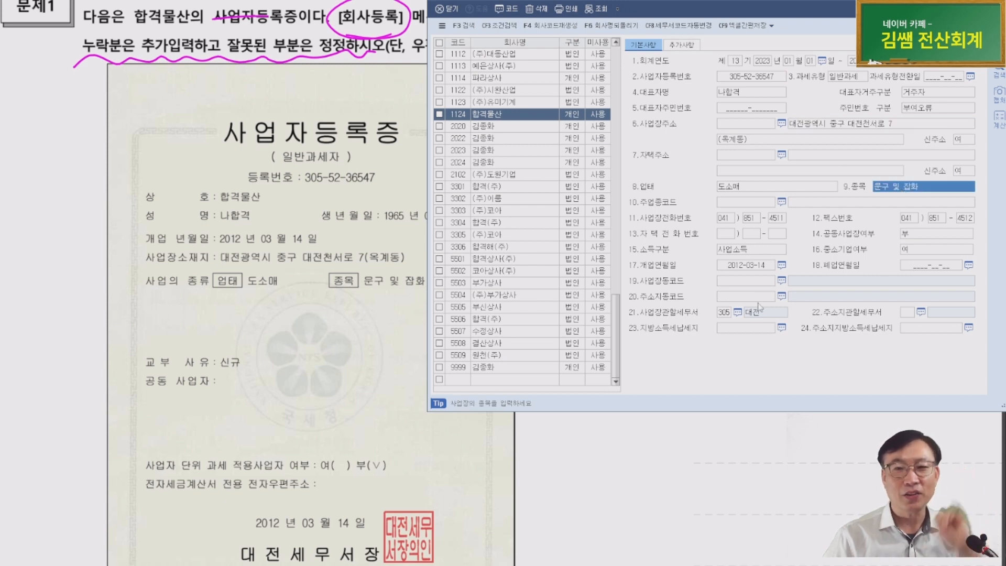
pyautogui.click(748, 266)
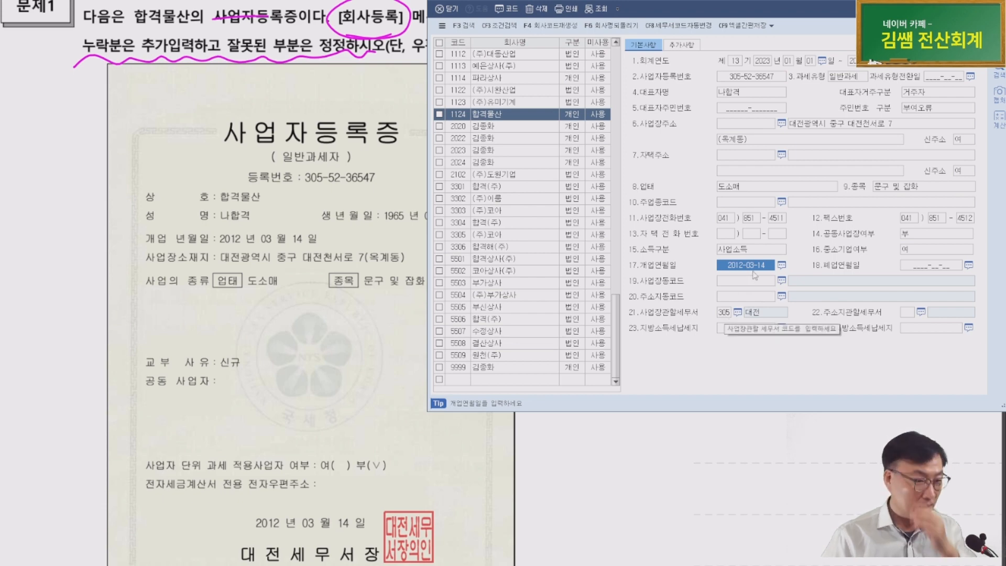
# Go to the answer for 문제1 in the exam document and bracket the 사업자등록번호, 사업장주소 and 종목 corrections with the pen
pyautogui.click(407, 443)
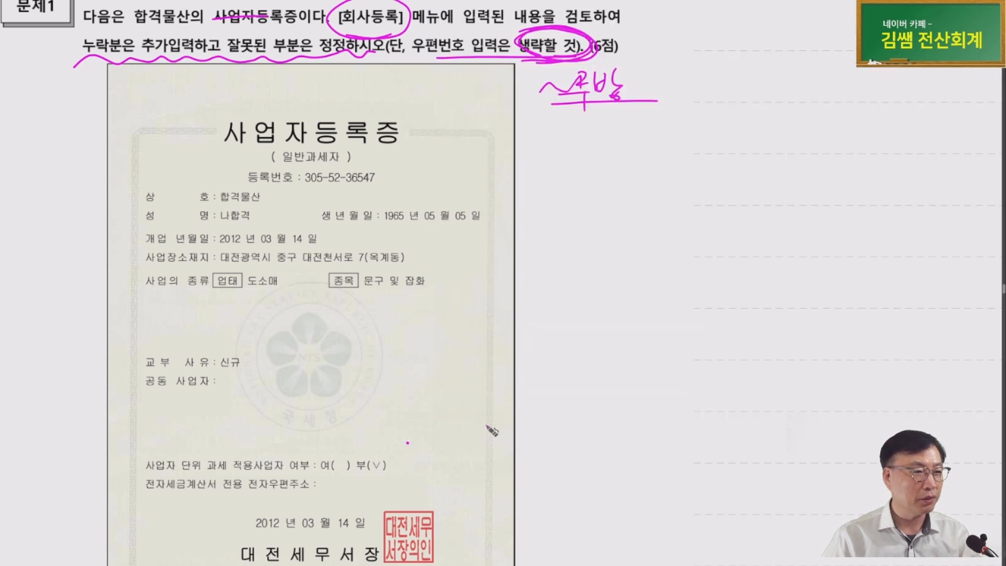
pyautogui.scroll(-3, 565, 403)
pyautogui.scroll(-1, 555, 405)
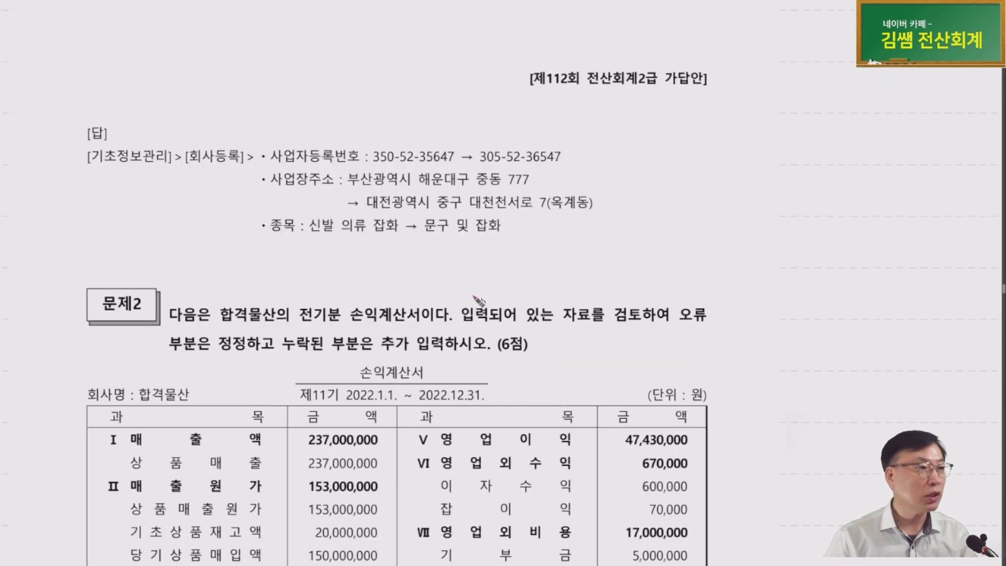
pyautogui.moveTo(370, 266); pyautogui.dragTo(305, 186)
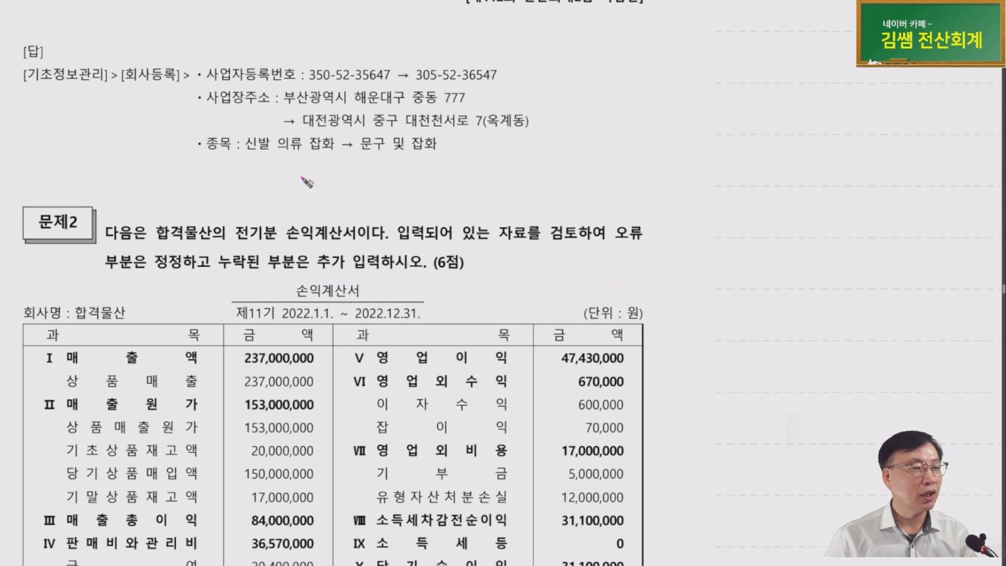
pyautogui.moveTo(215, 77)
pyautogui.mouseDown()
pyautogui.moveTo(210, 68)
pyautogui.moveTo(229, 160)
pyautogui.mouseUp()
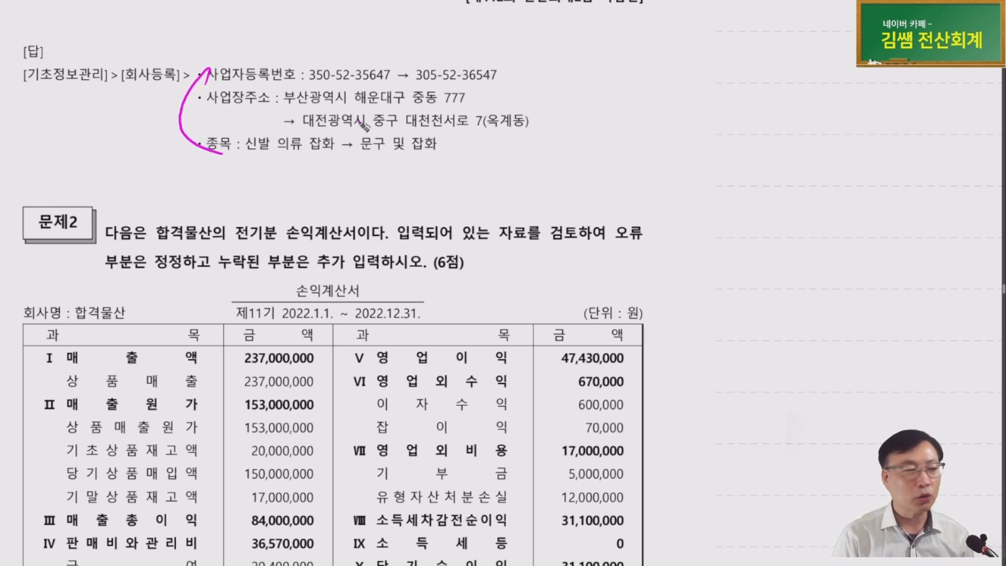
# Go to 문제2, circle 전기분 손익계산서 and 오류 with the pen, and underline the instruction to correct and add entries
pyautogui.scroll(-4, 380, 189)
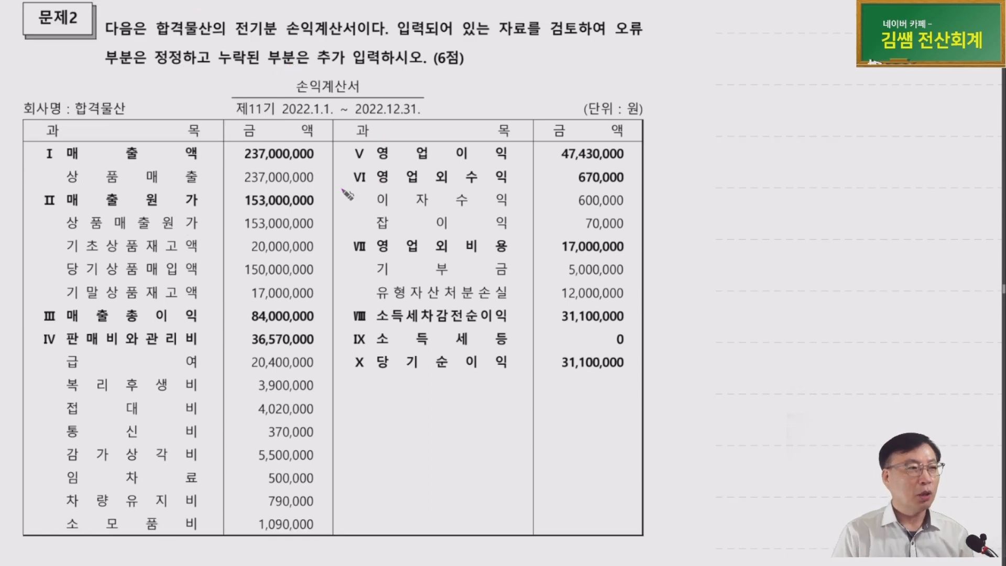
pyautogui.moveTo(259, 43); pyautogui.dragTo(370, 54)
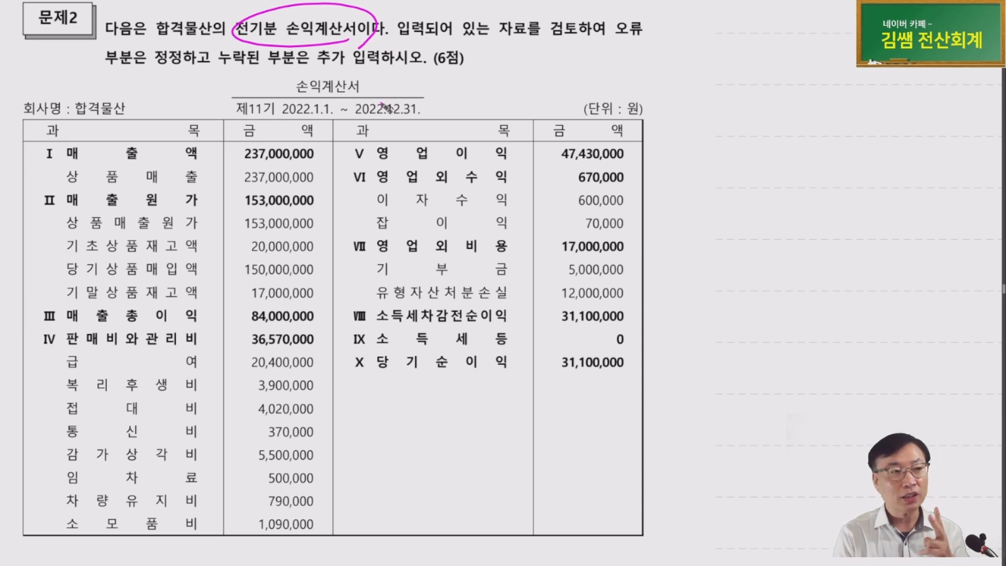
pyautogui.moveTo(642, 12); pyautogui.dragTo(652, 39)
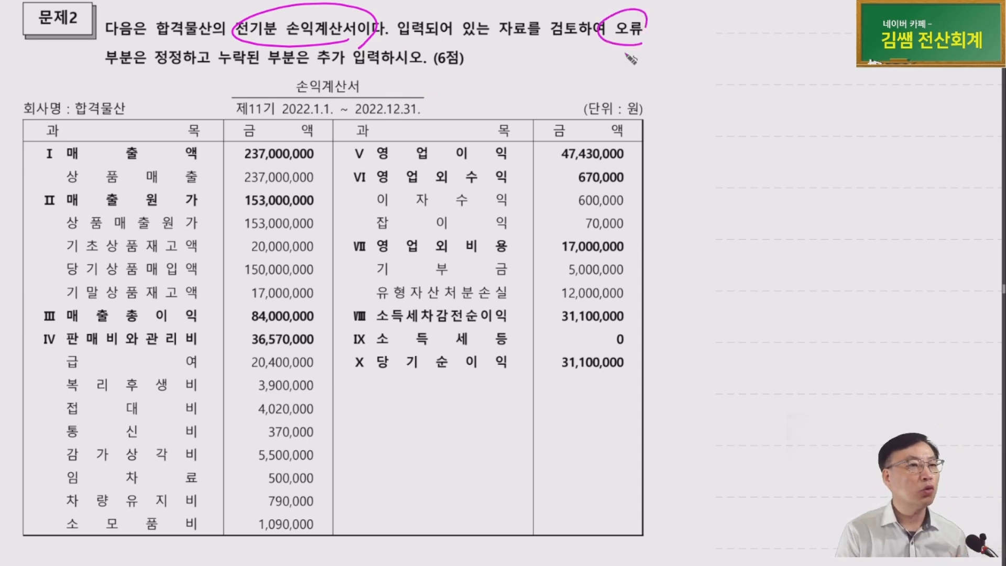
pyautogui.moveTo(100, 76); pyautogui.dragTo(444, 69)
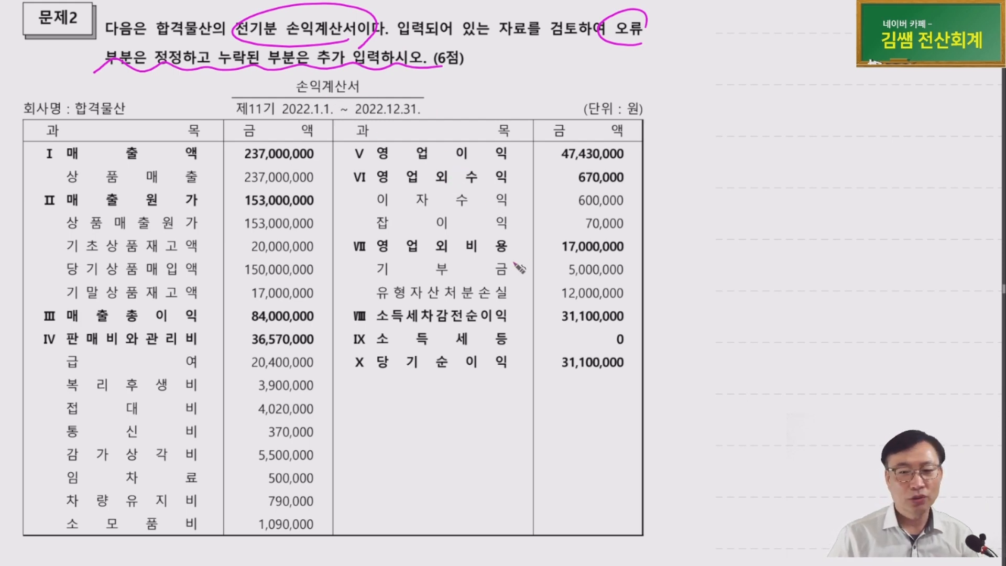
pyautogui.moveTo(390, 108); pyautogui.dragTo(379, 92)
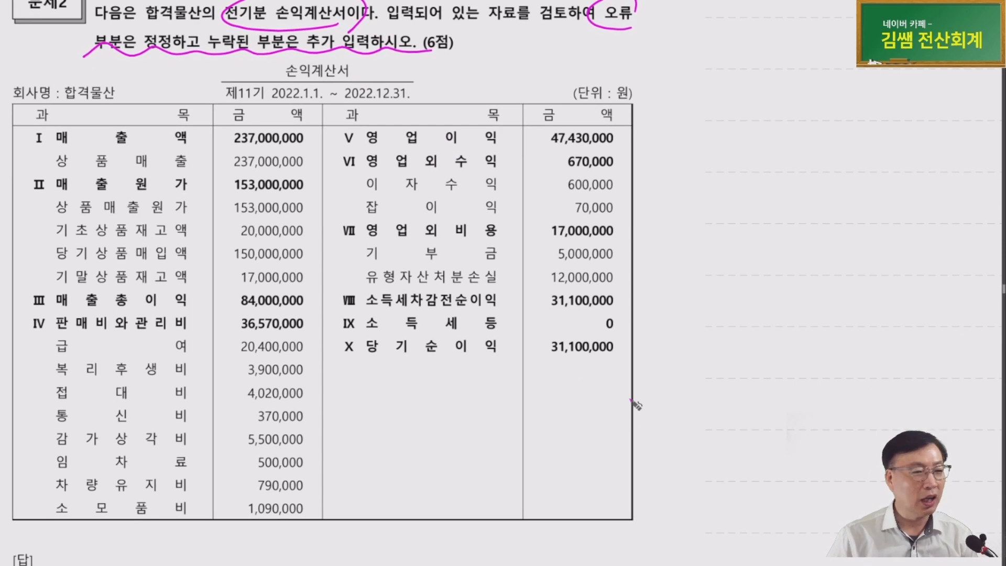
# Switch to the accounting program, open 전기분손익계산서, and place its window beside the exam's income statement
pyautogui.hotkey('alt', 'Tab')
pyautogui.click(727, 254)
pyautogui.hotkey('alt', 'Tab')
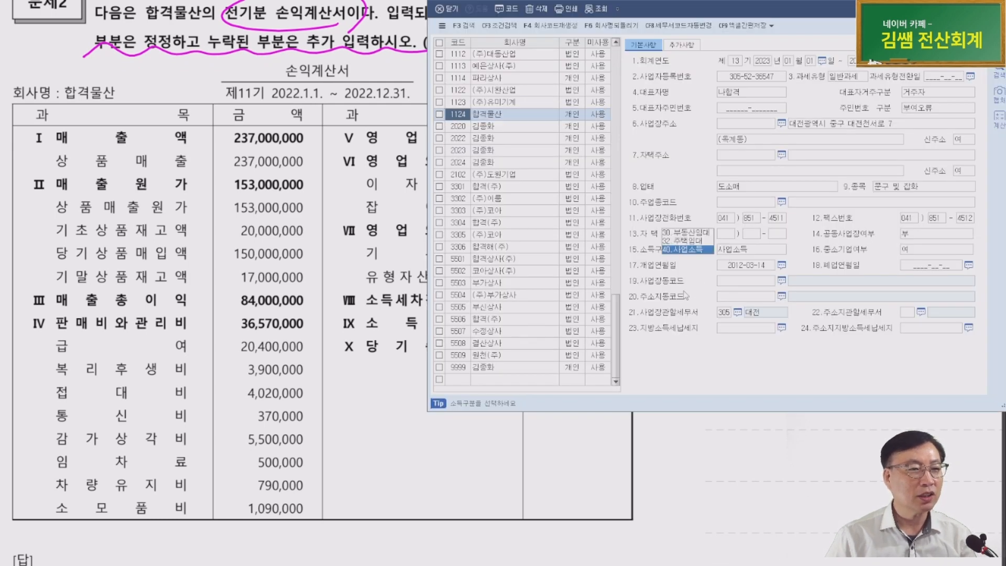
pyautogui.hotkey('alt', 'Tab')
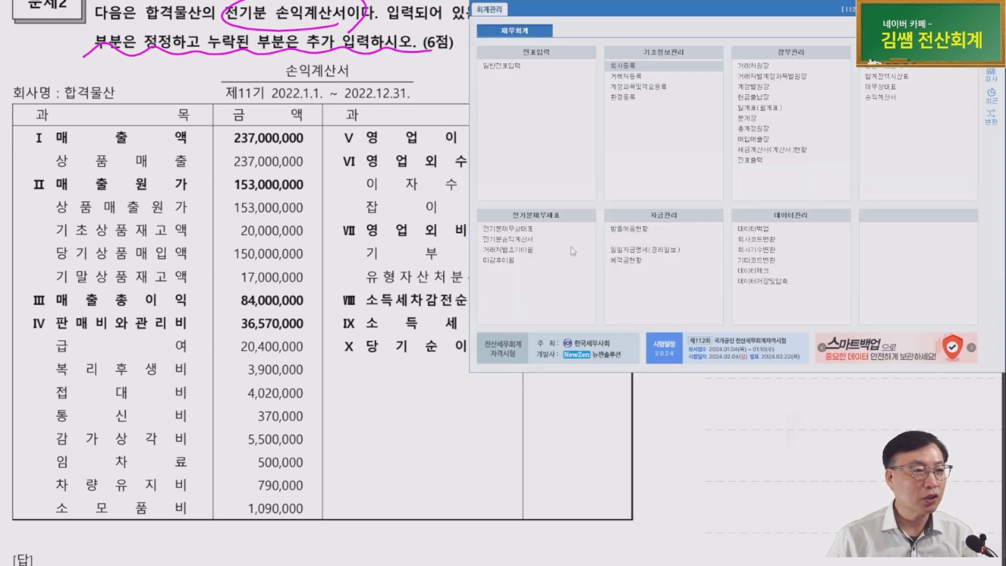
pyautogui.click(529, 240)
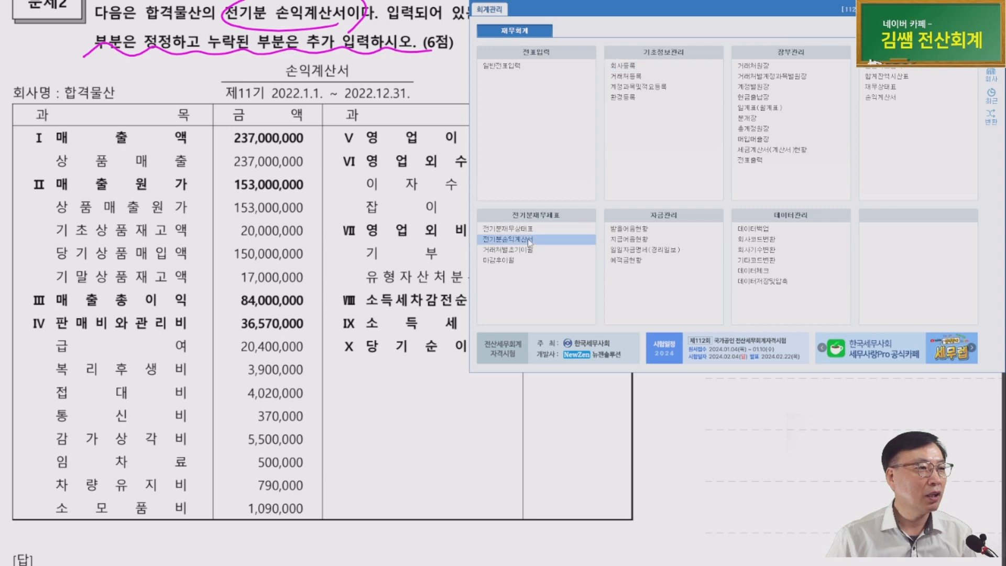
pyautogui.moveTo(427, 35); pyautogui.dragTo(745, 4)
pyautogui.moveTo(346, 248); pyautogui.dragTo(484, 247)
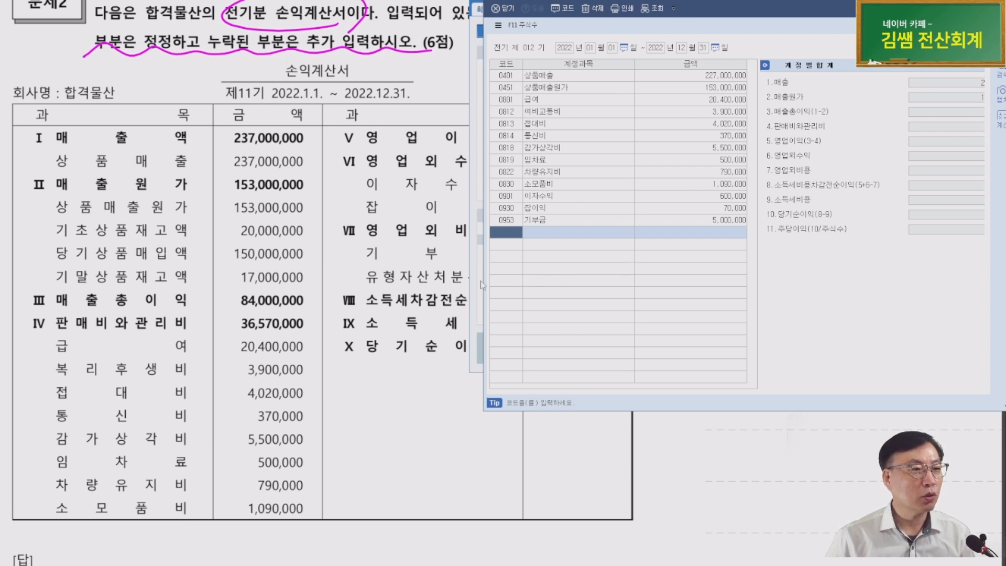
pyautogui.moveTo(458, 284); pyautogui.dragTo(458, 284)
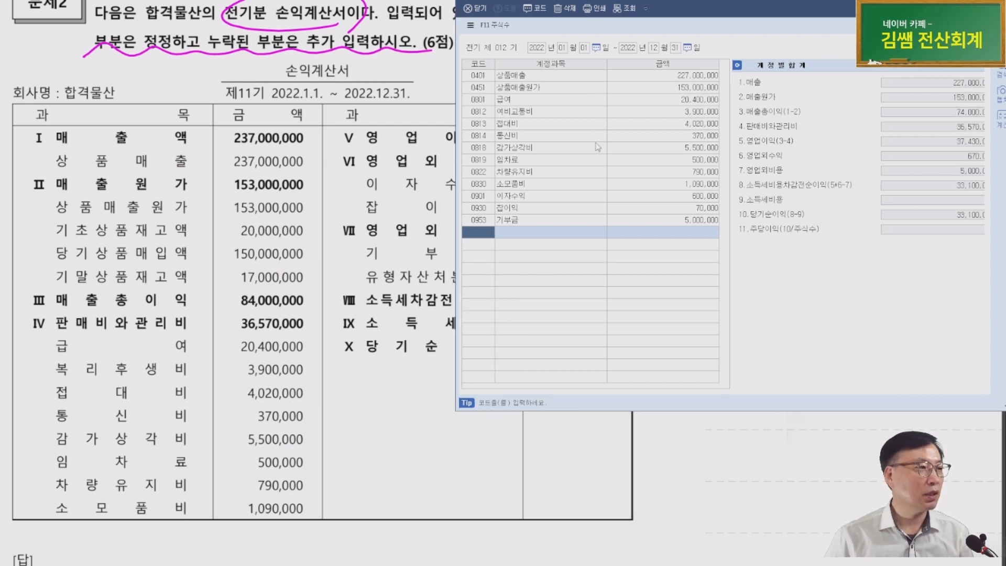
# Set the 상품매출 amount in the prior-period income statement to 237,000,000
pyautogui.click(700, 79)
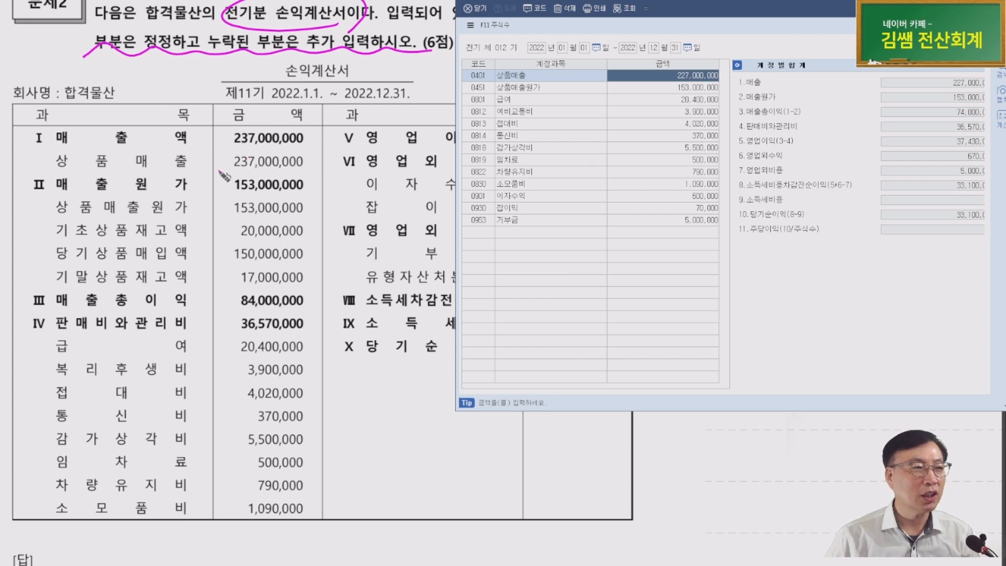
pyautogui.write('237,000,000')
pyautogui.press('Return')
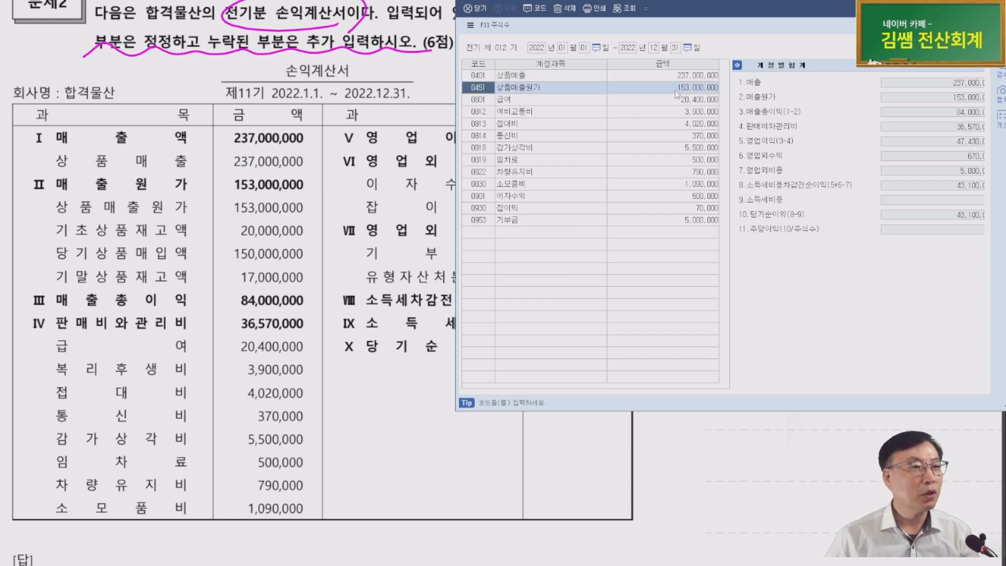
# Compare the 매출원가 breakdown of 상품매출원가 with the opening inventory, purchases and closing inventory in the exam statement
pyautogui.click(676, 91)
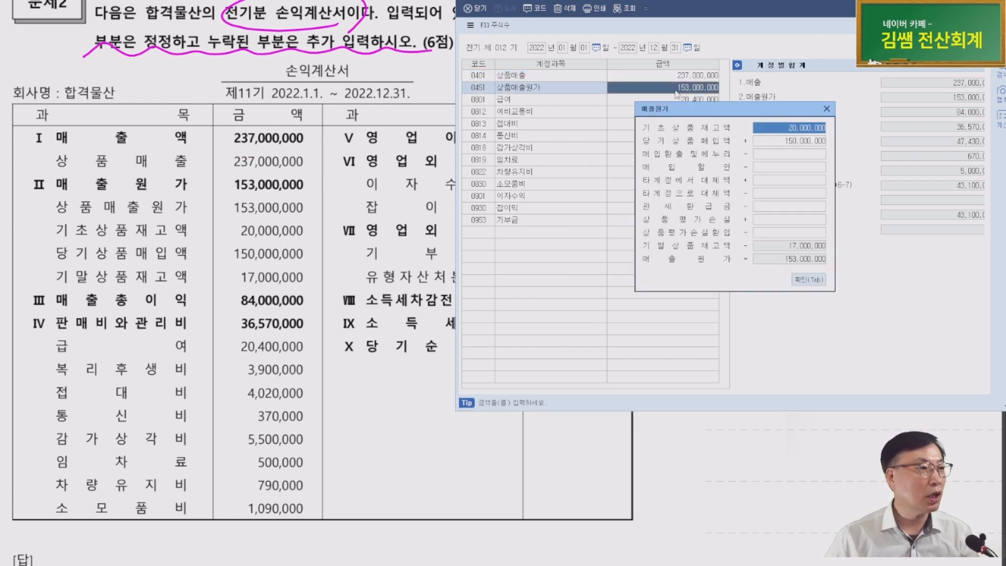
pyautogui.click(251, 242)
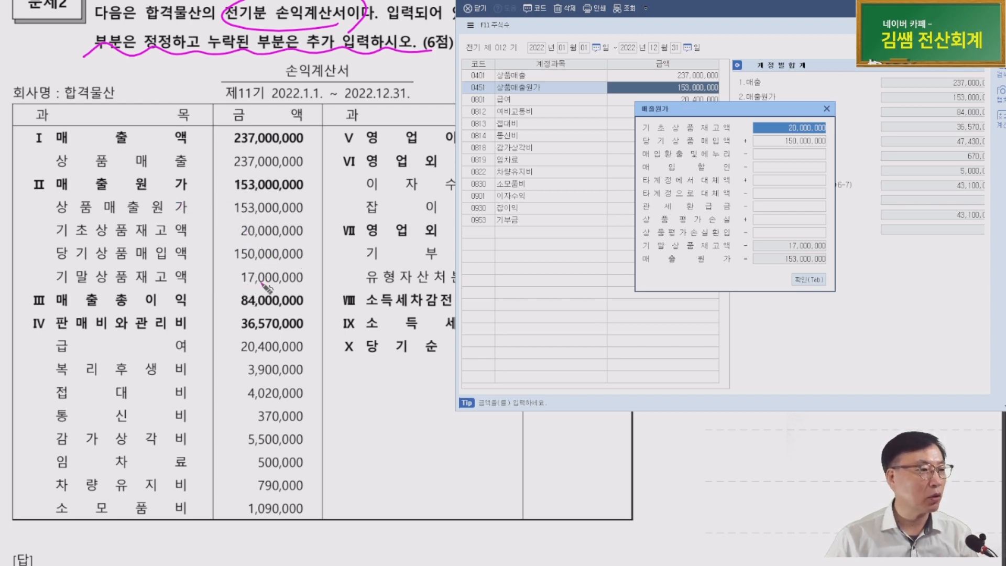
pyautogui.press('Tab')
pyautogui.click(683, 88)
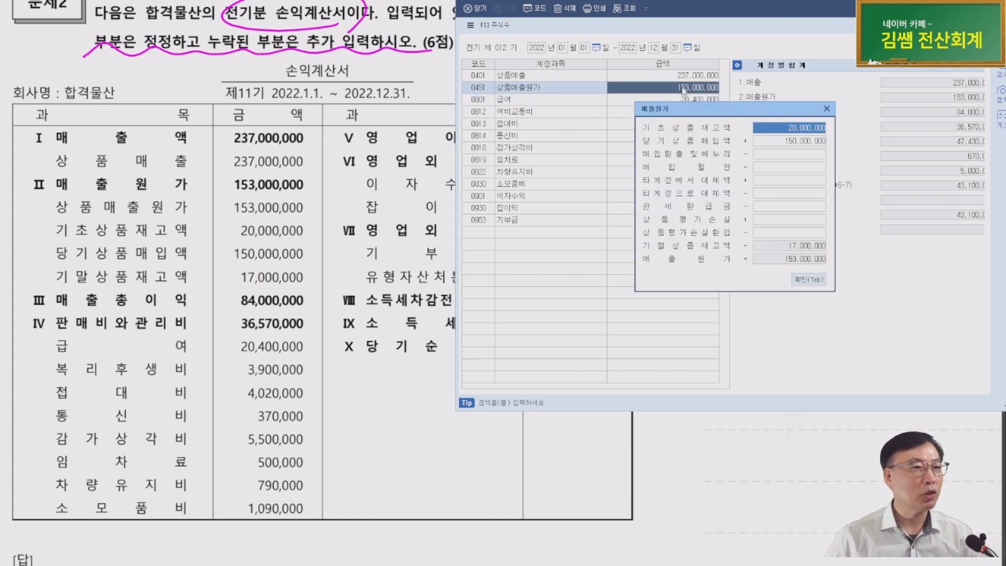
pyautogui.press('Tab')
# Check the 급여 amount against the exam's income statement and tick the 상품매출 amount in the document with the pen
pyautogui.scroll(-1, 170, 364)
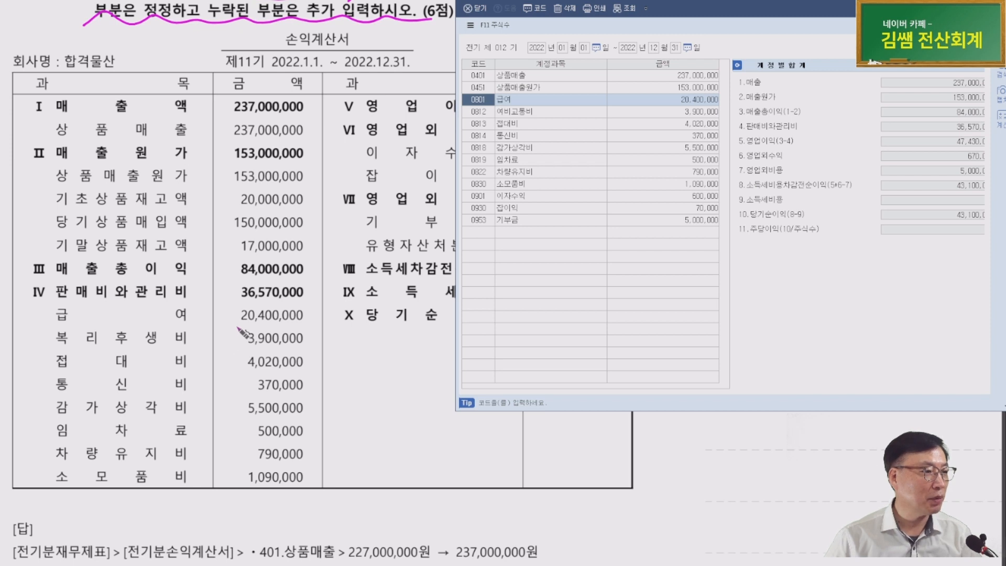
pyautogui.click(687, 113)
pyautogui.press('Up')
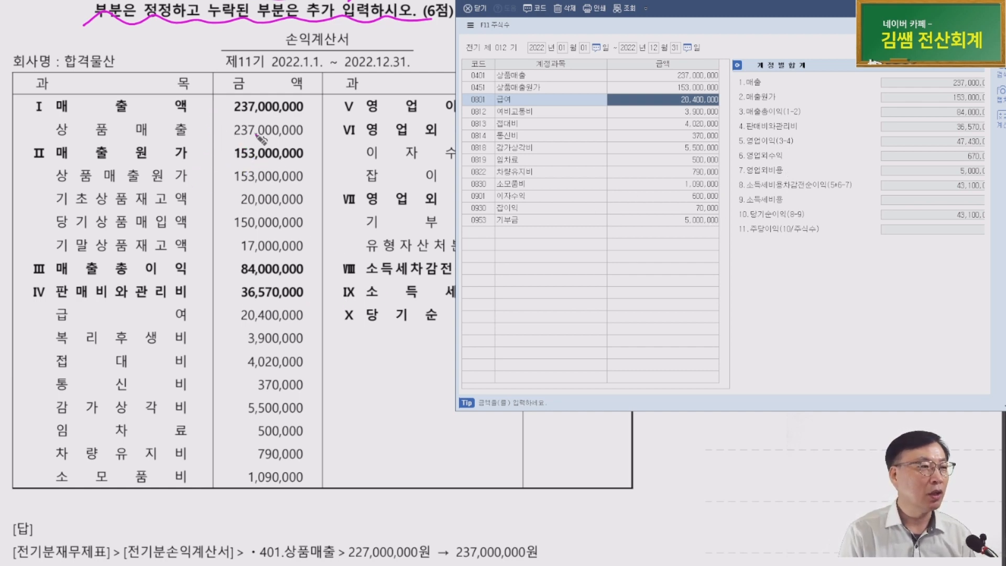
pyautogui.moveTo(212, 124); pyautogui.dragTo(230, 125)
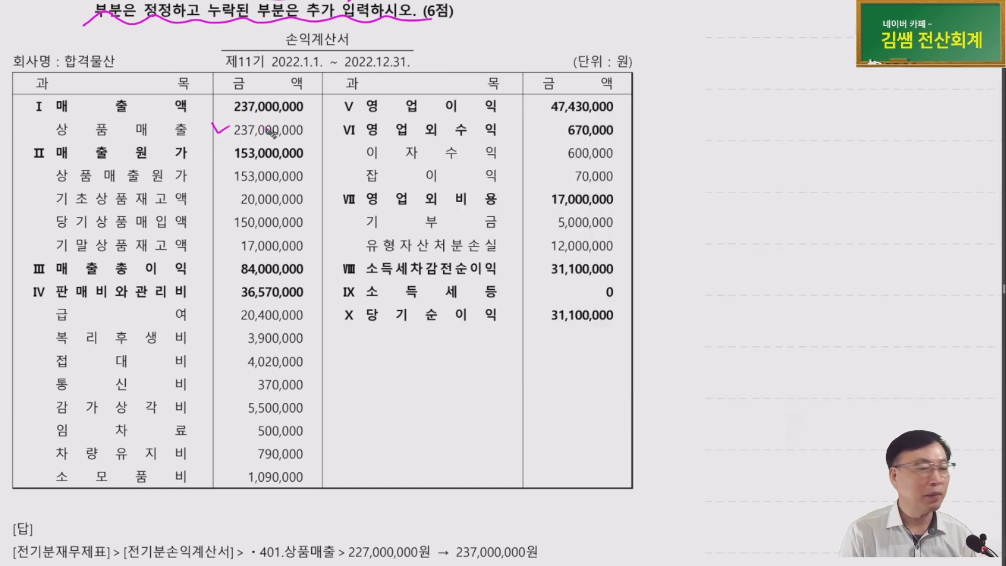